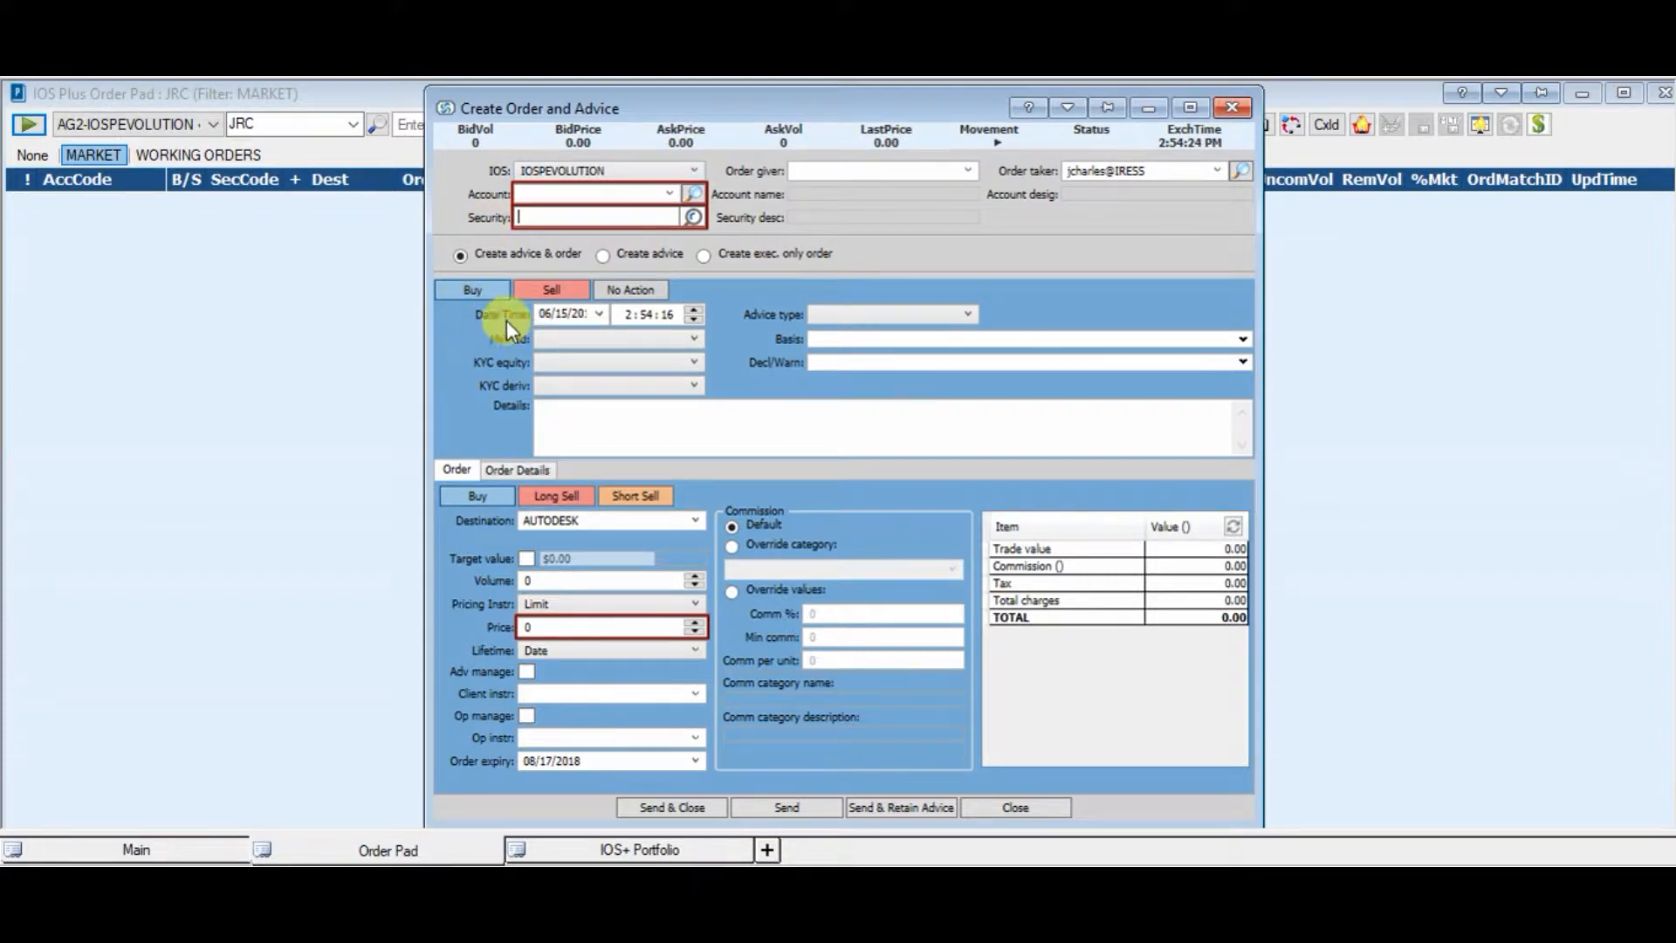
# - Mark the advice as Sell and assign it to the retail demo account found by searching accounts starting with "retail"
pyautogui.click(521, 291)
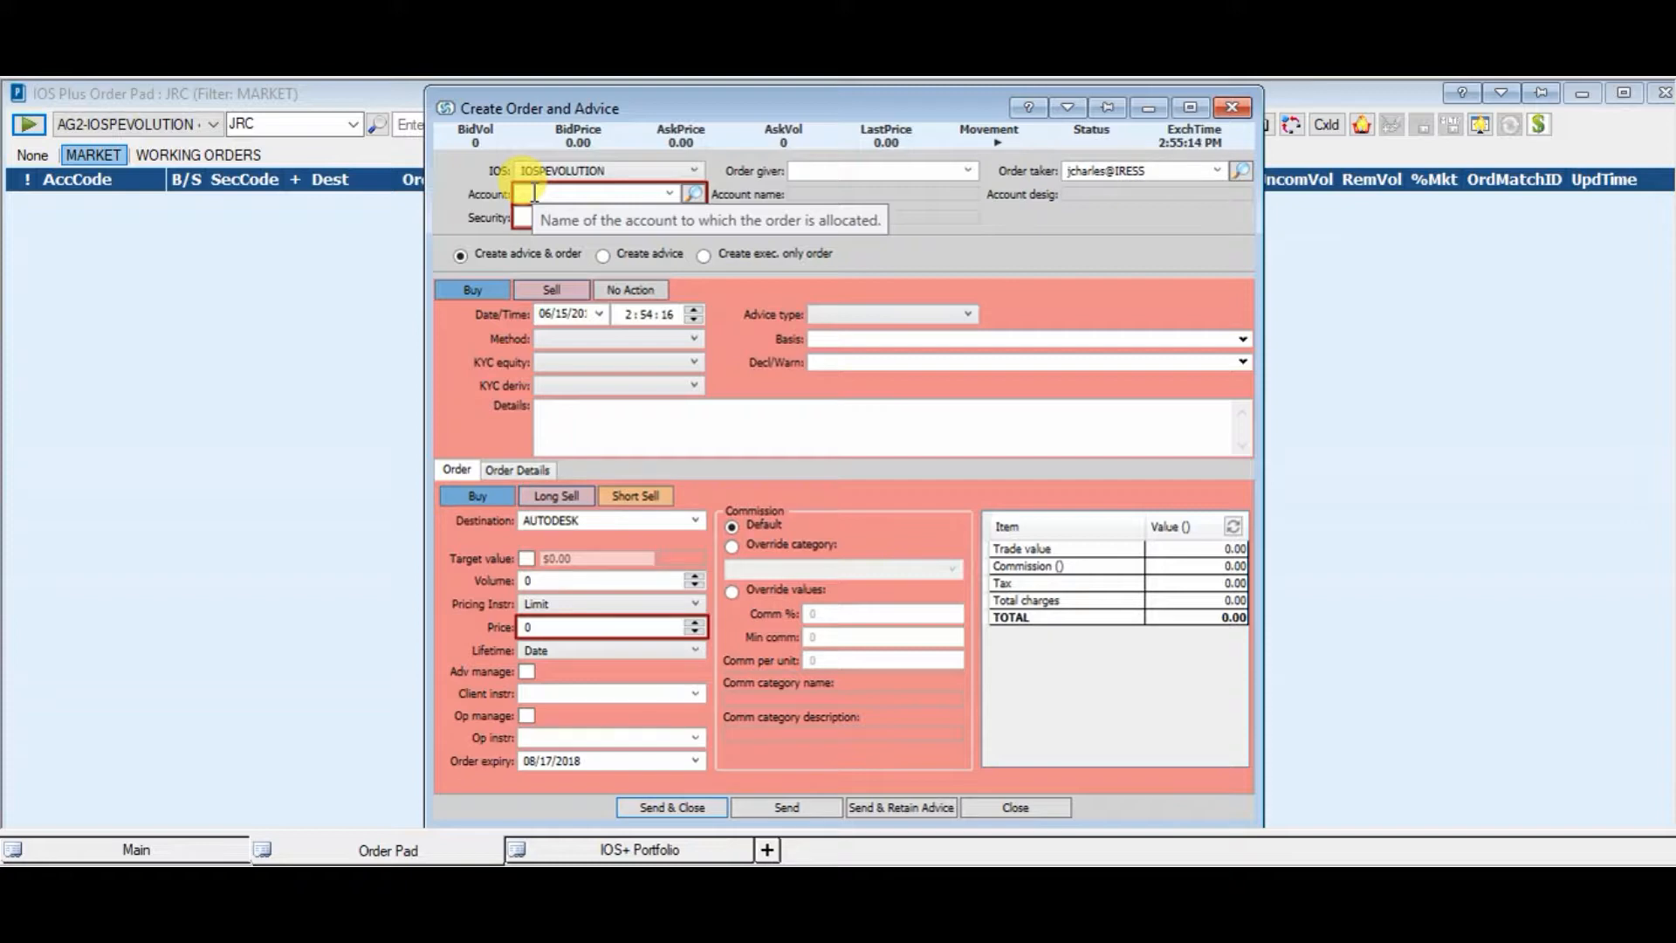
pyautogui.click(700, 195)
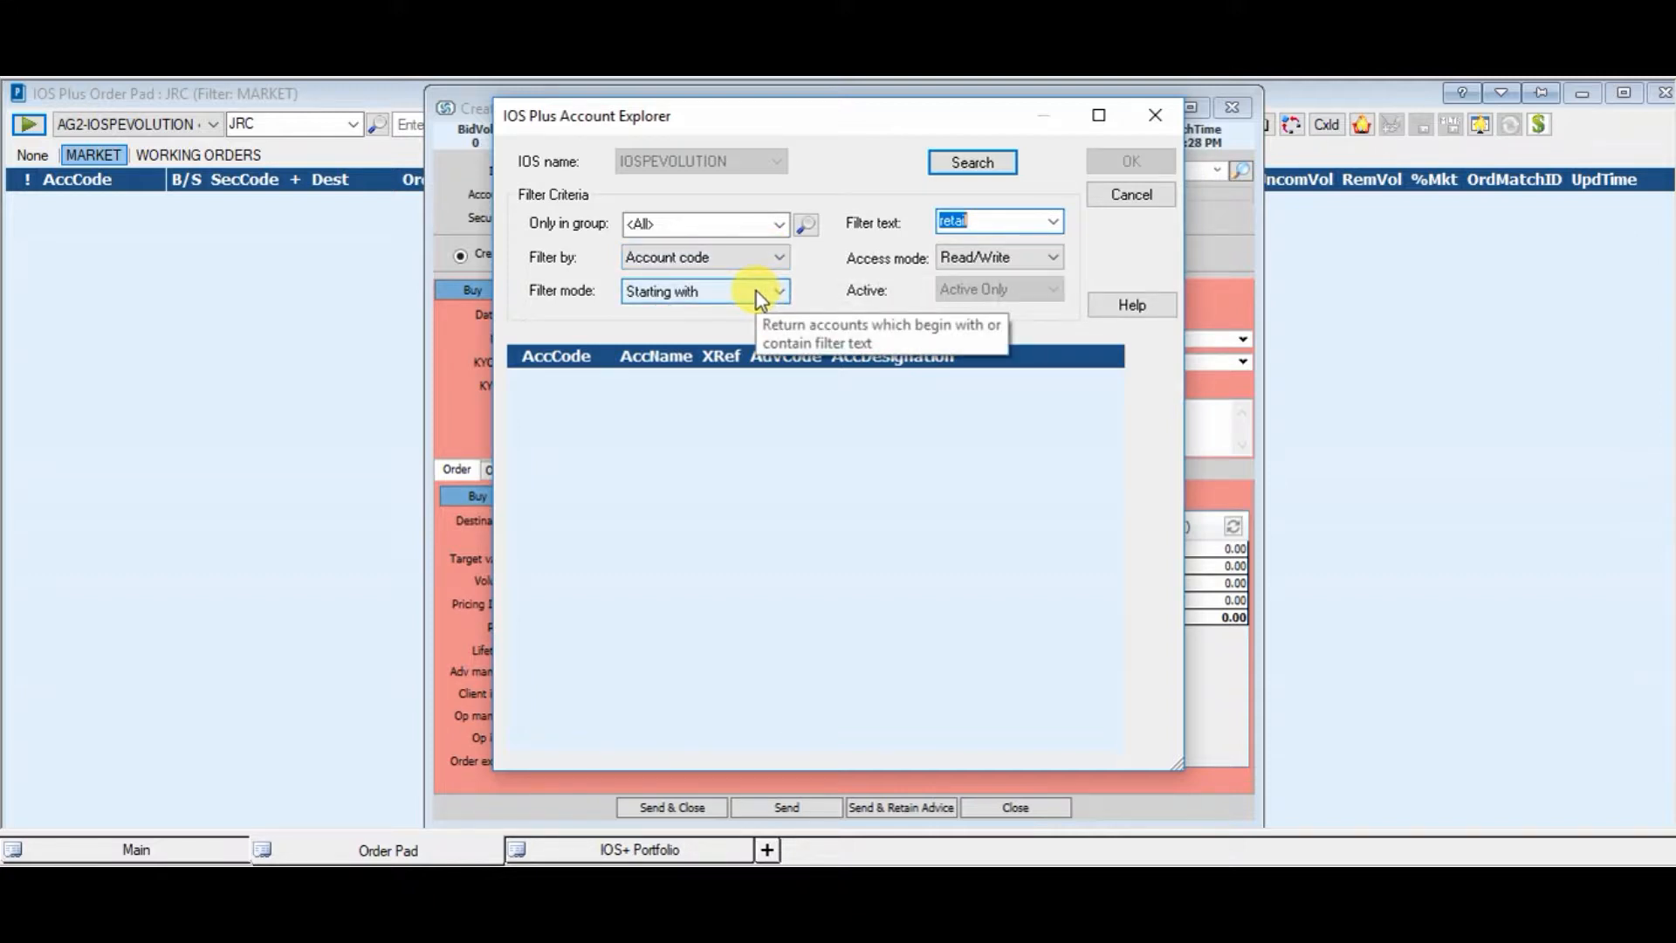
pyautogui.press('Return')
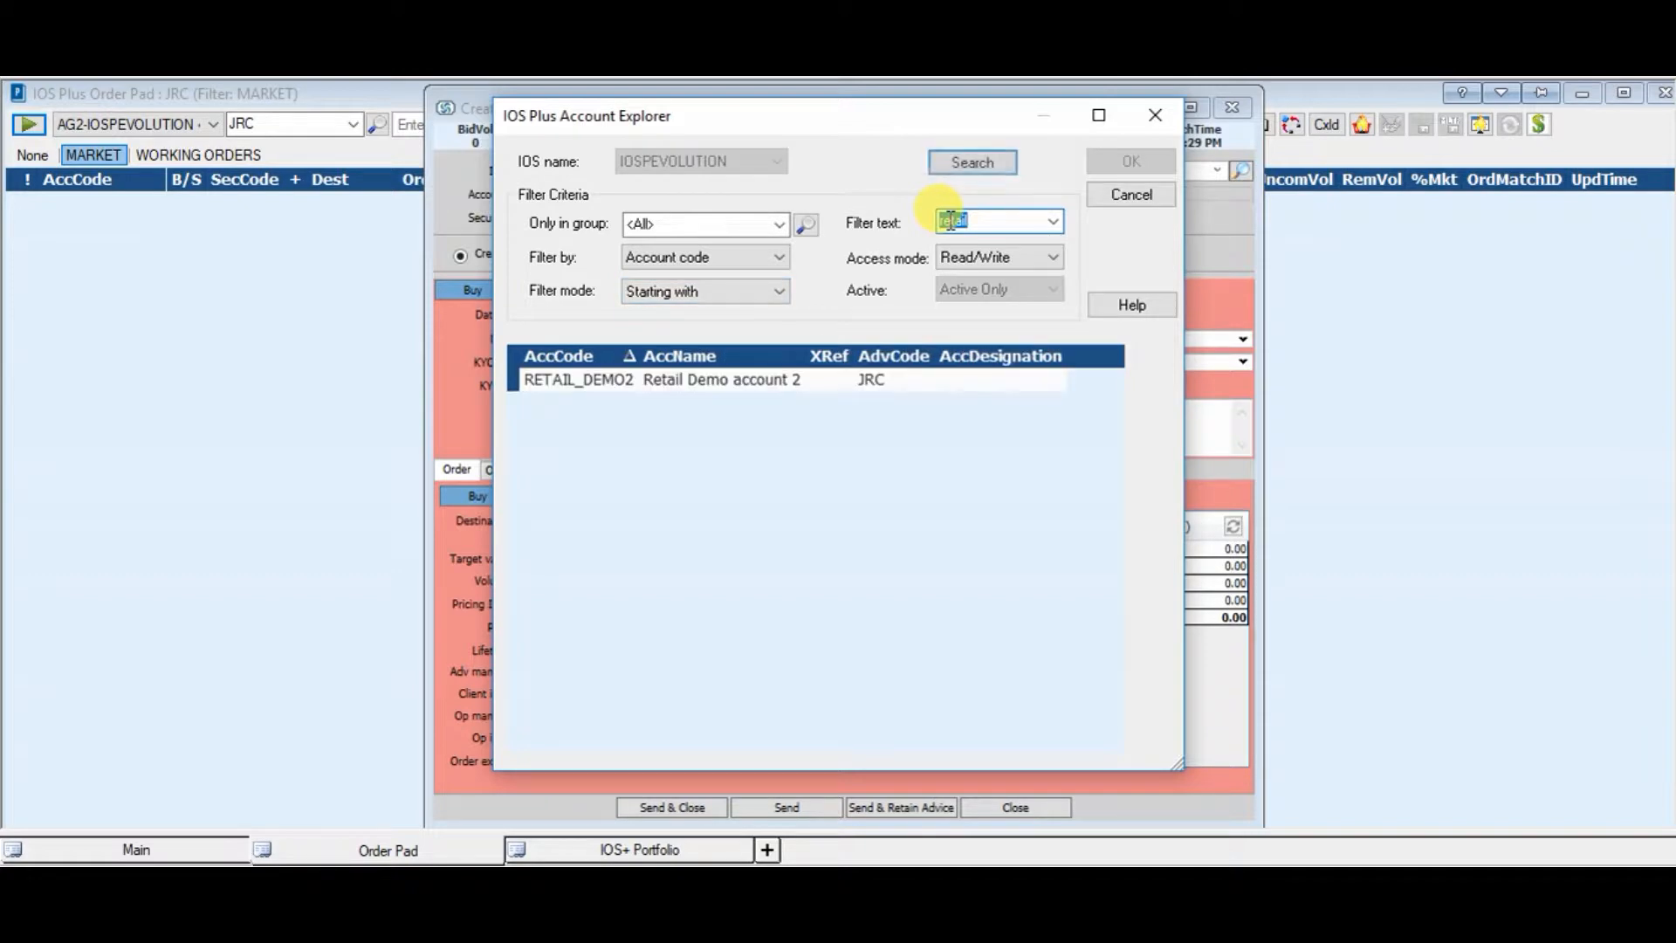
pyautogui.doubleClick(599, 379)
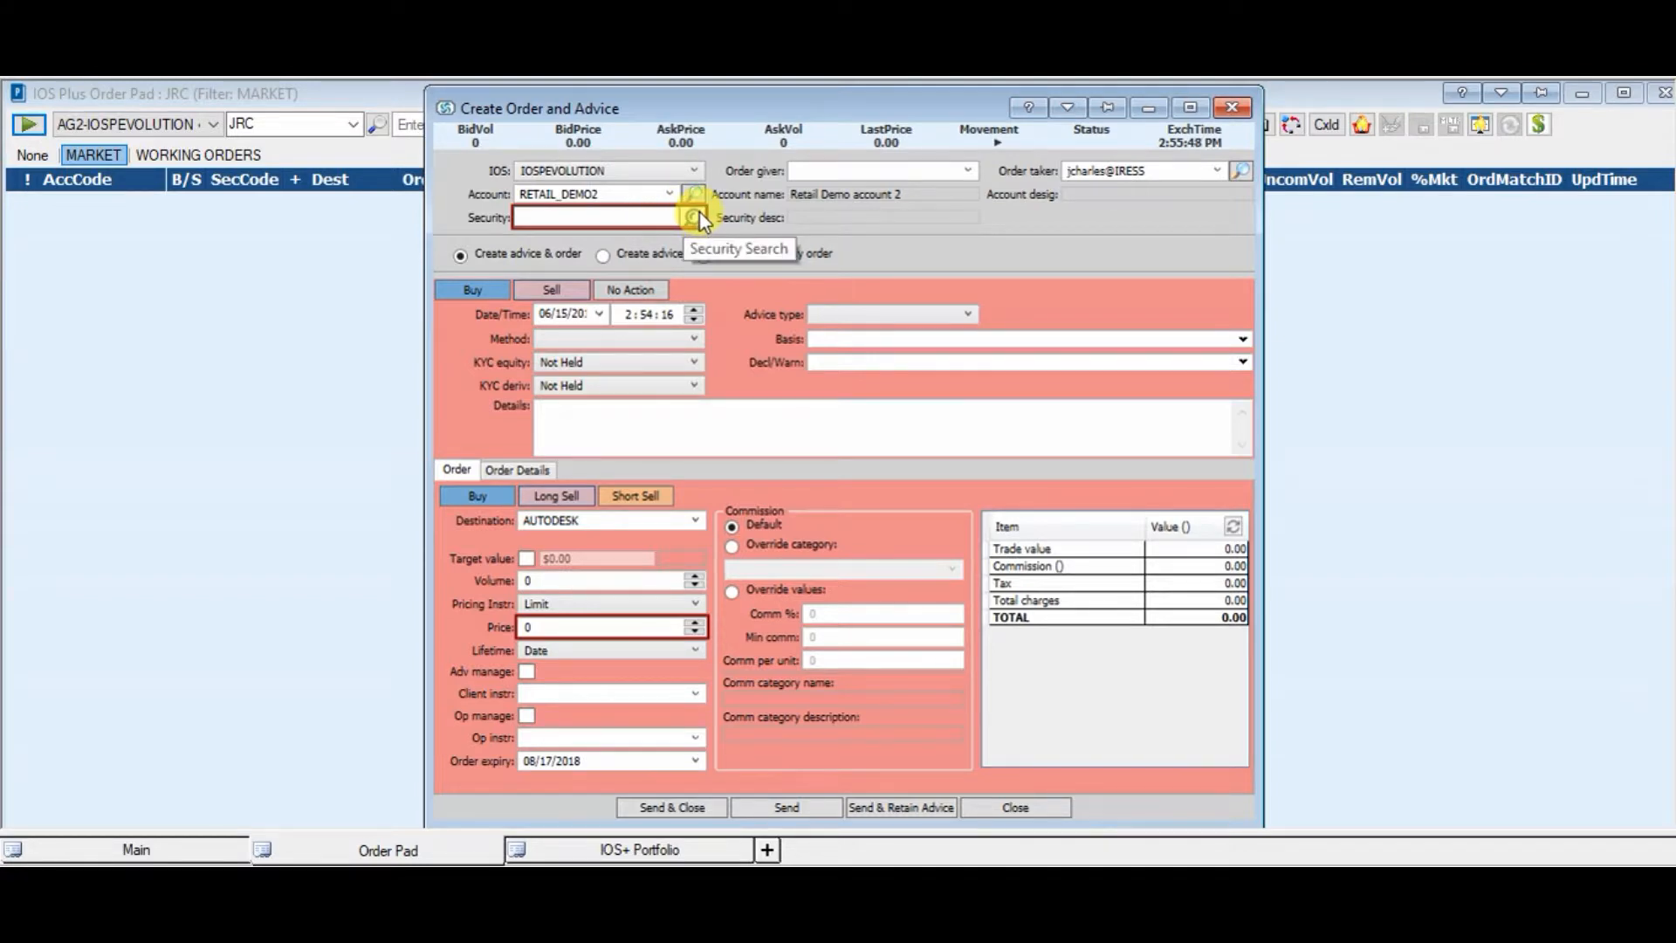
# - Set the security to IRE.ASX and choose the second listed person as the order giver
pyautogui.click(602, 218)
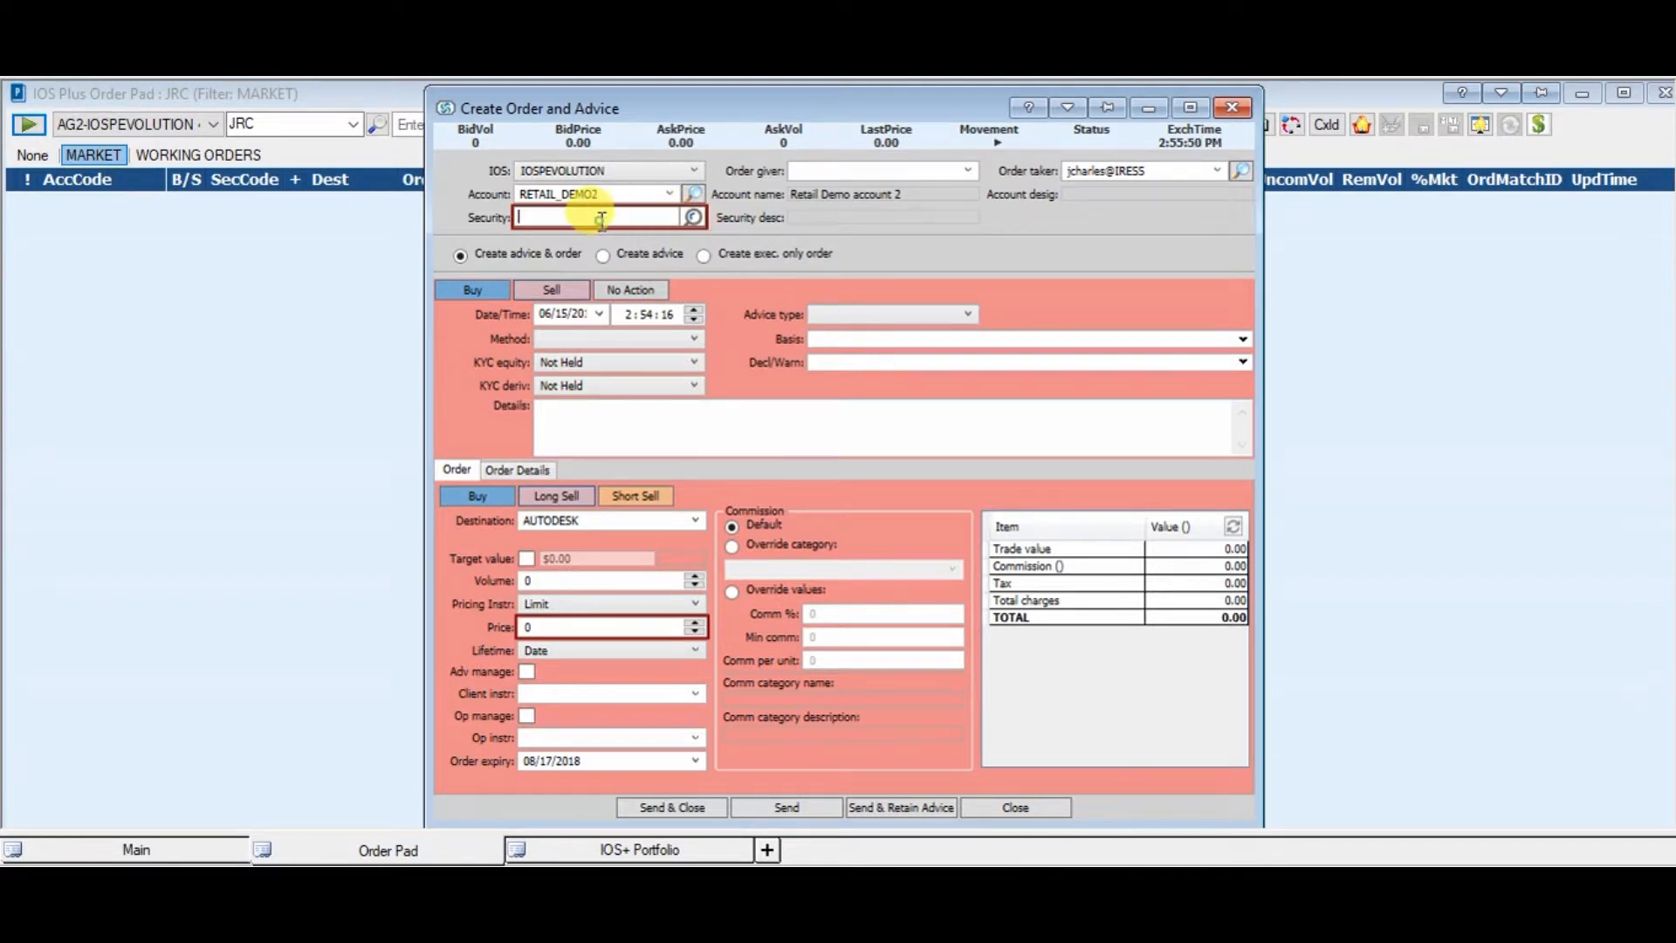
pyautogui.write('IRE.ASX')
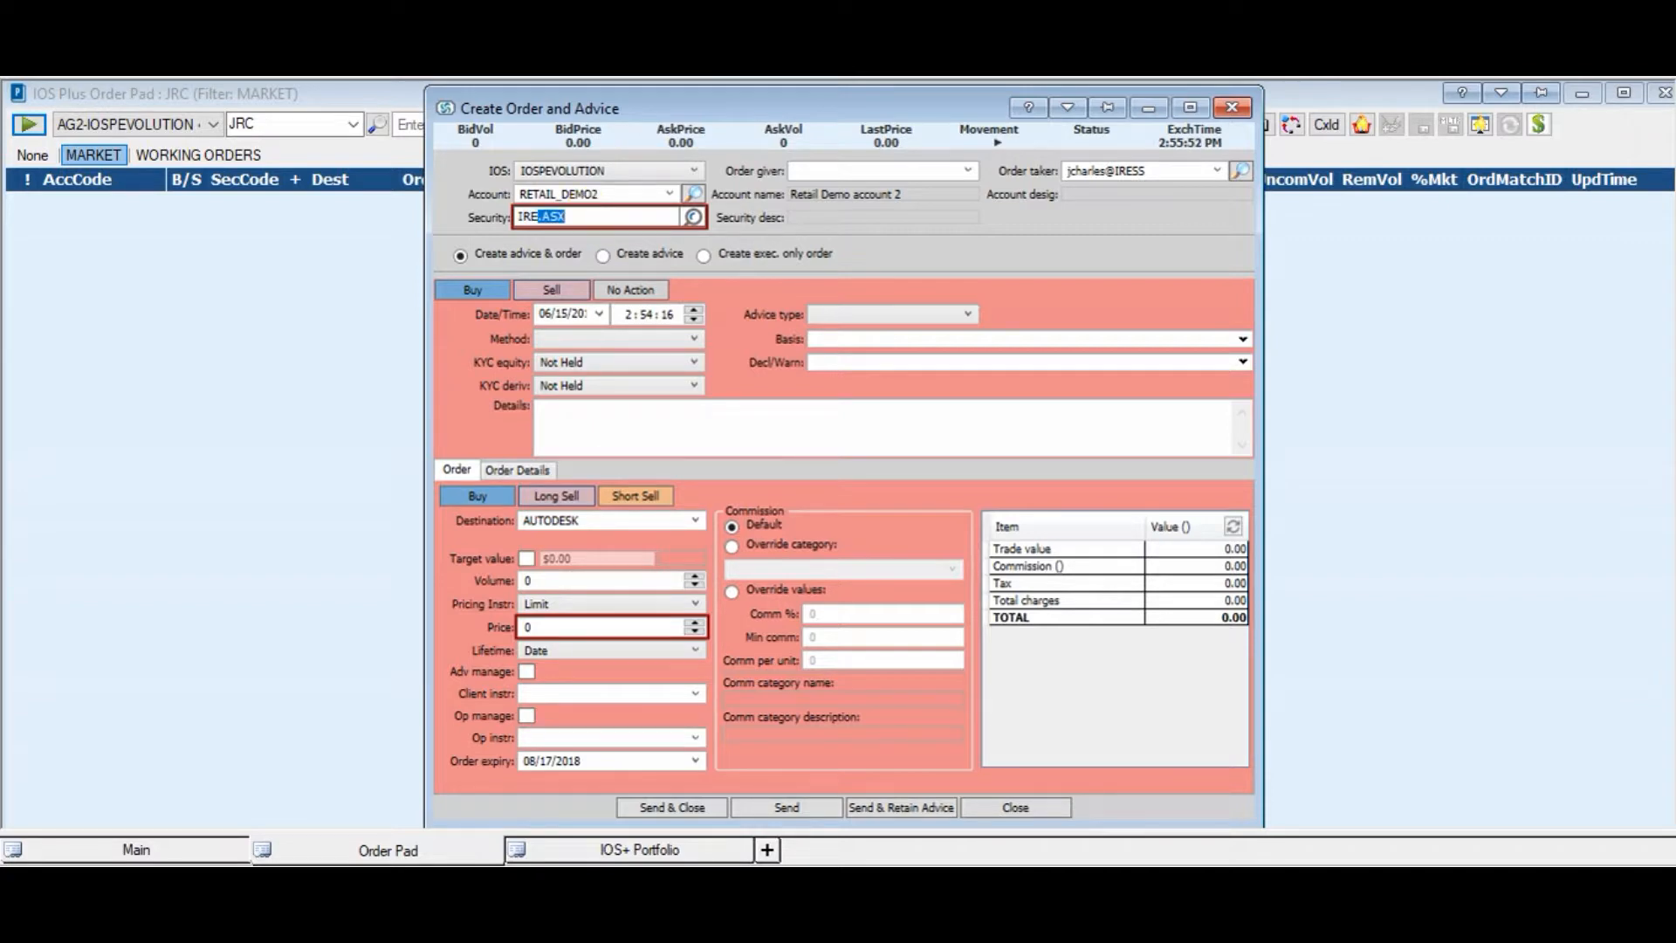
pyautogui.press('Return')
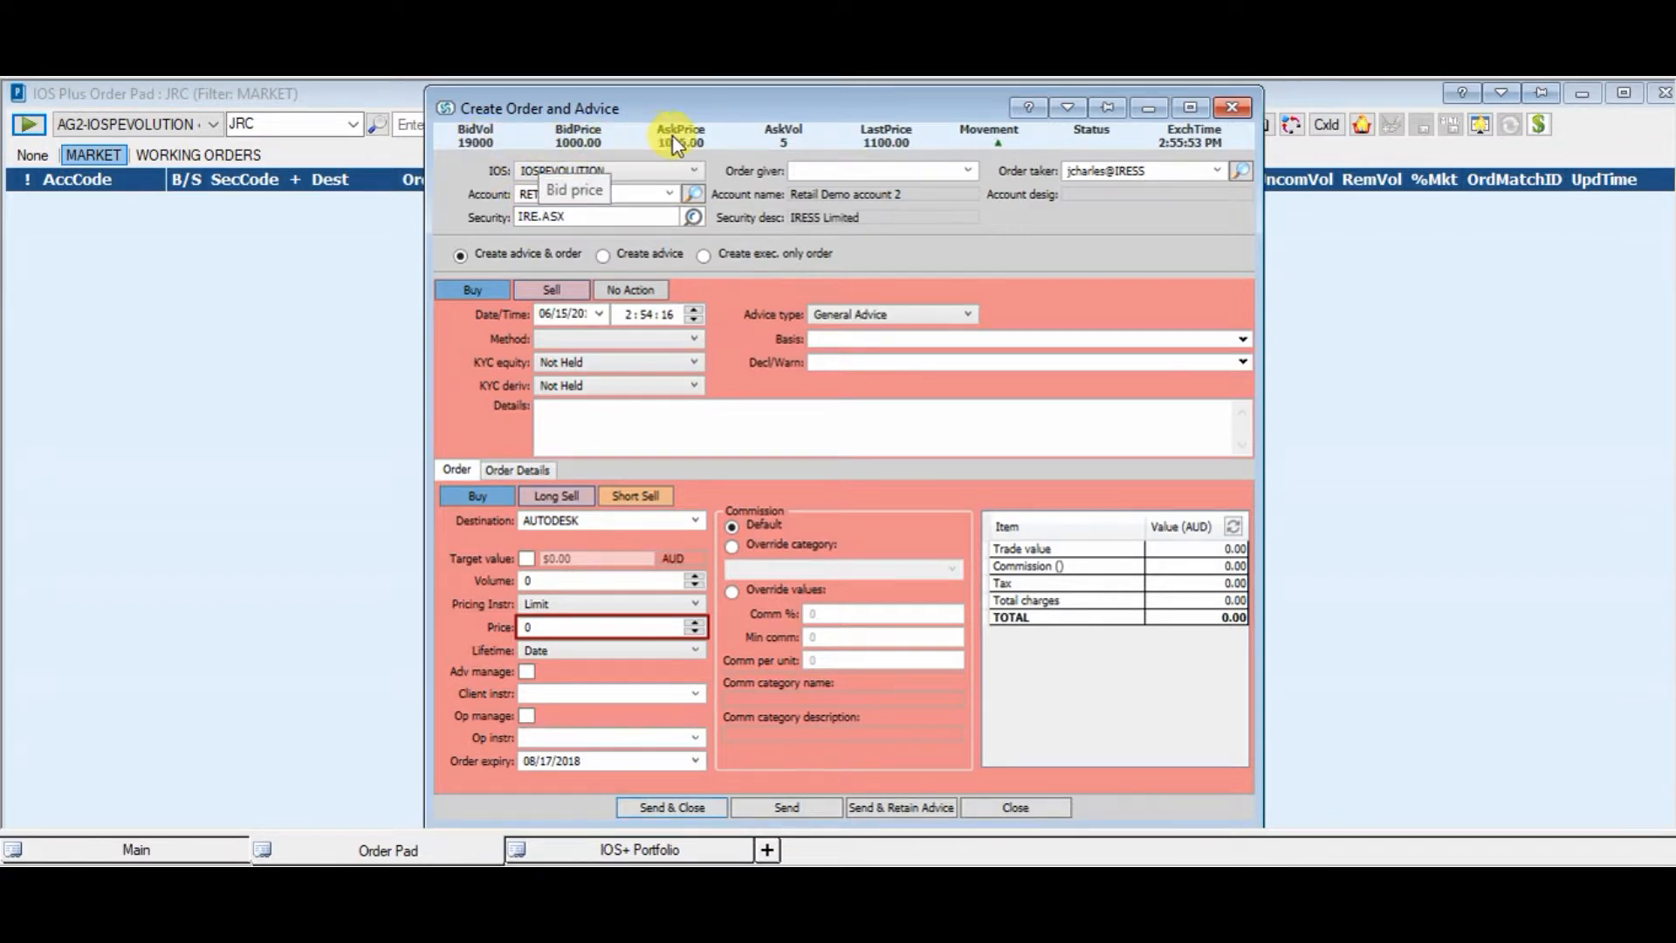
pyautogui.click(816, 171)
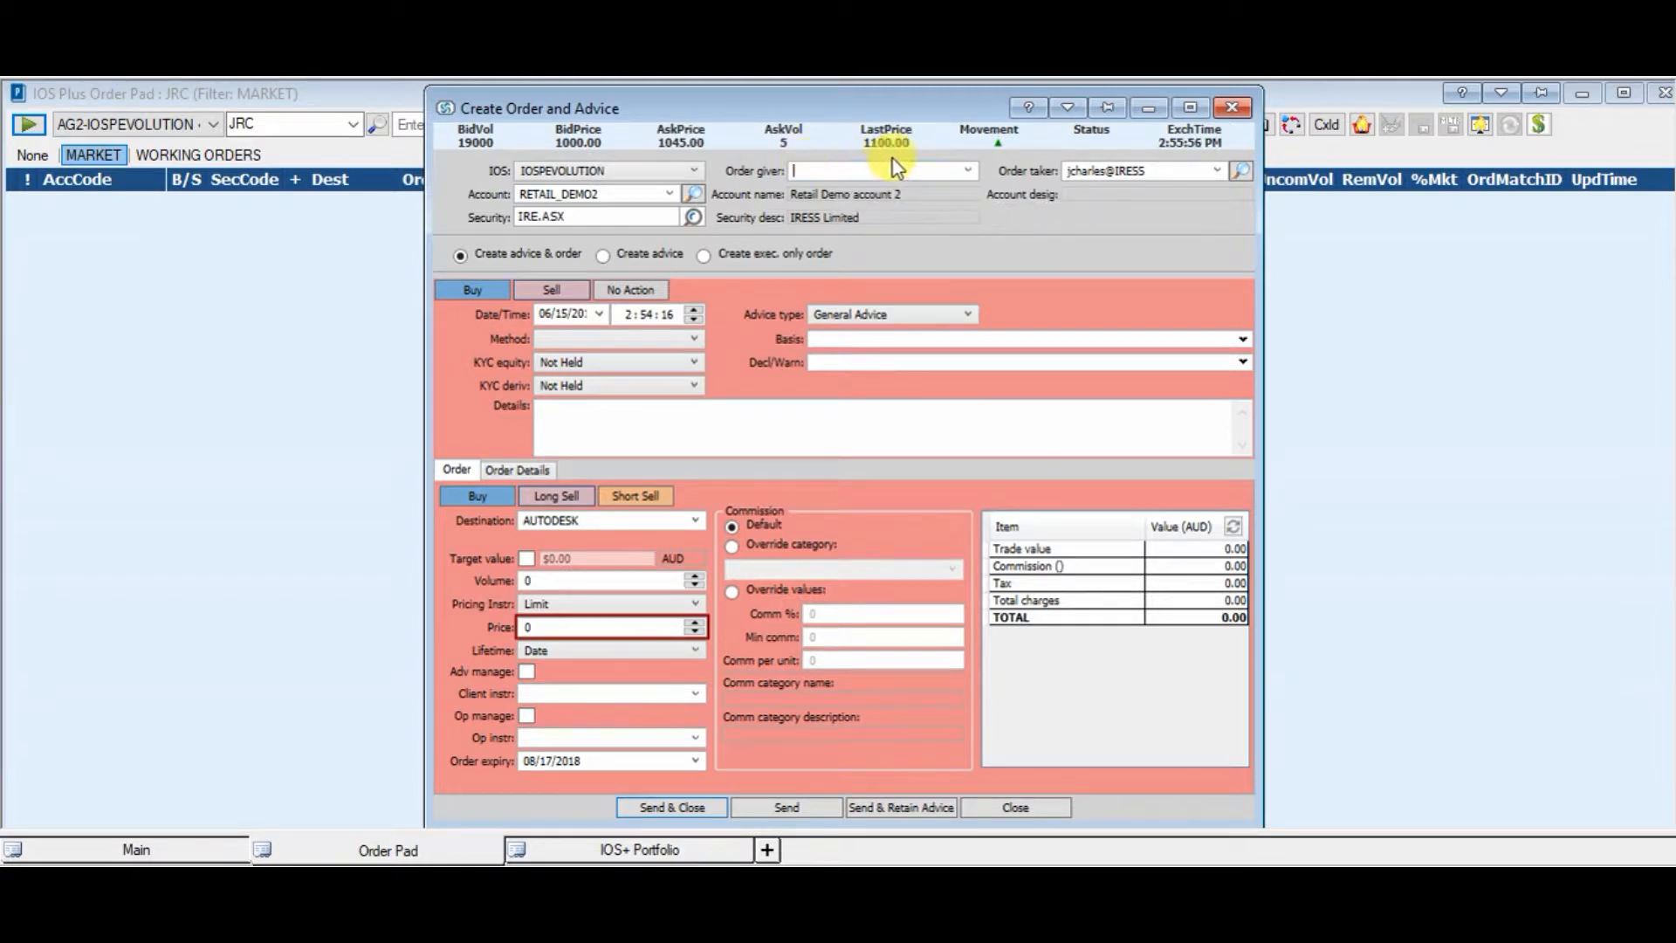
pyautogui.click(964, 174)
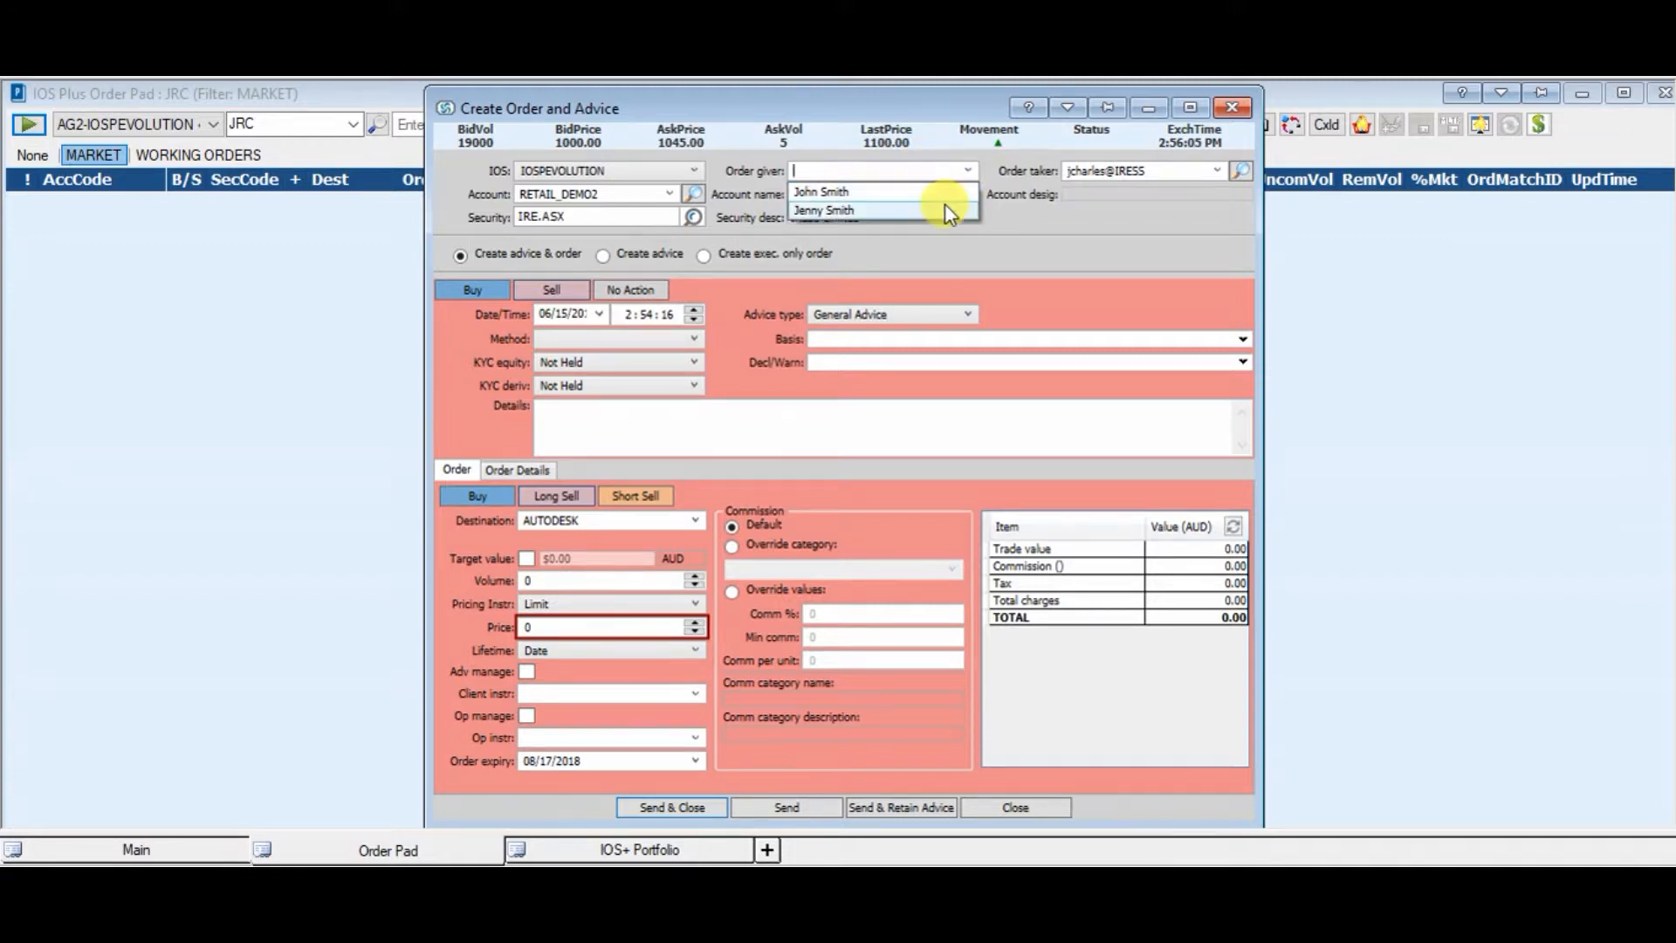
pyautogui.click(945, 207)
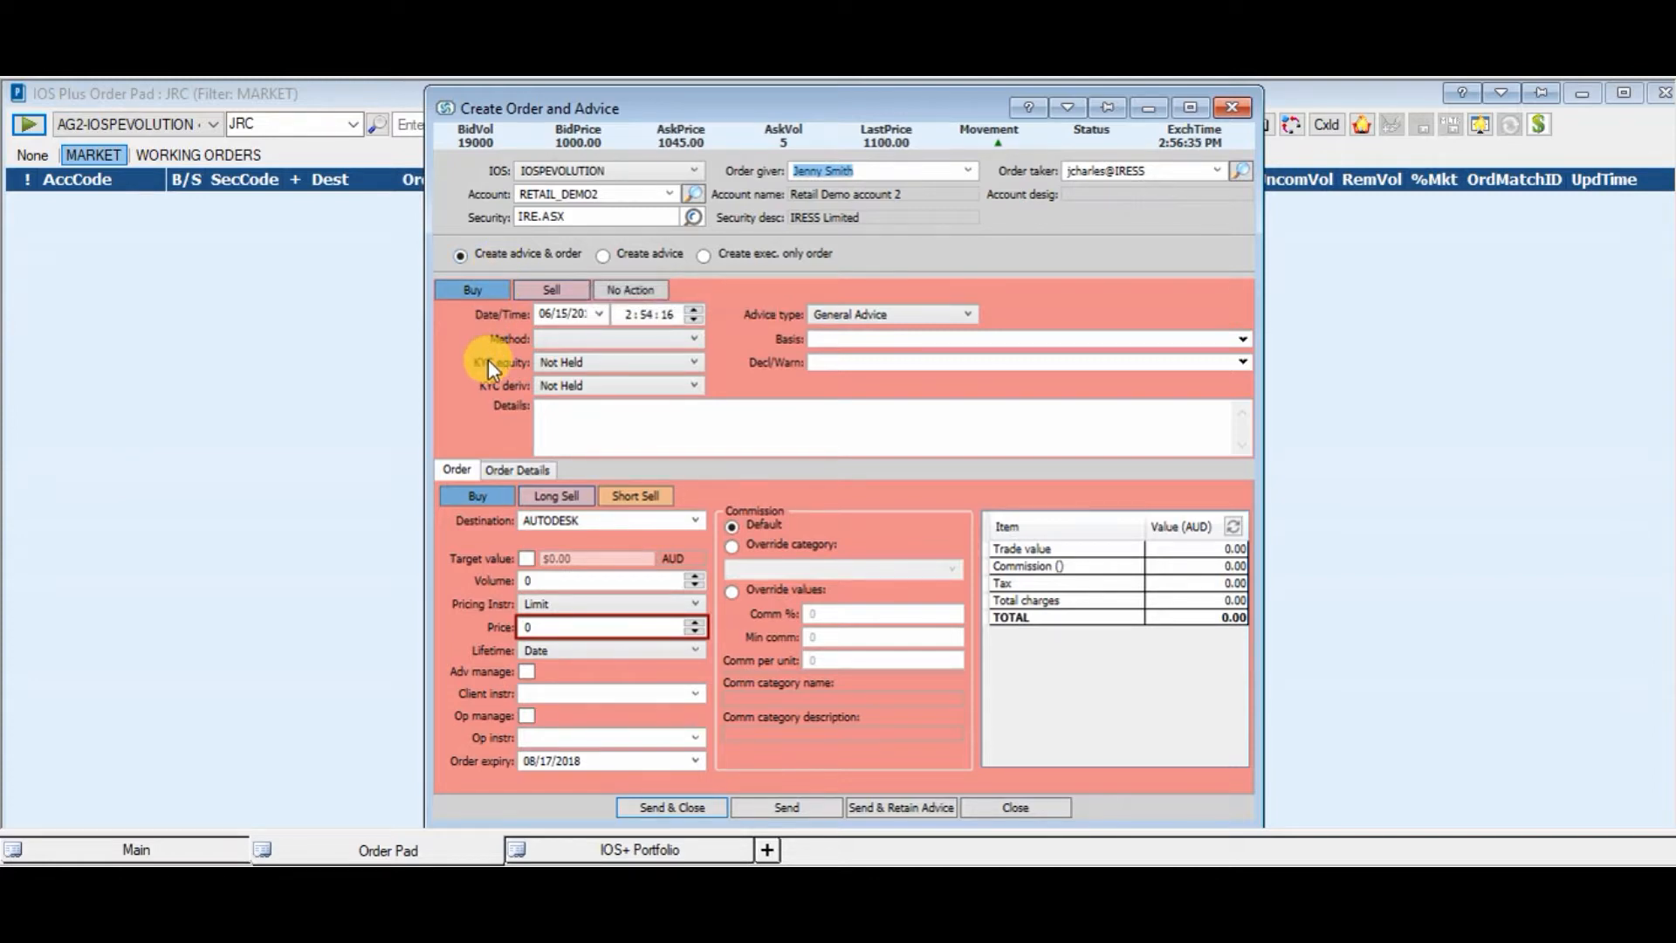
# - Compare the form in advice-only and execution-only order modes, ending on Create advice & order
pyautogui.click(605, 255)
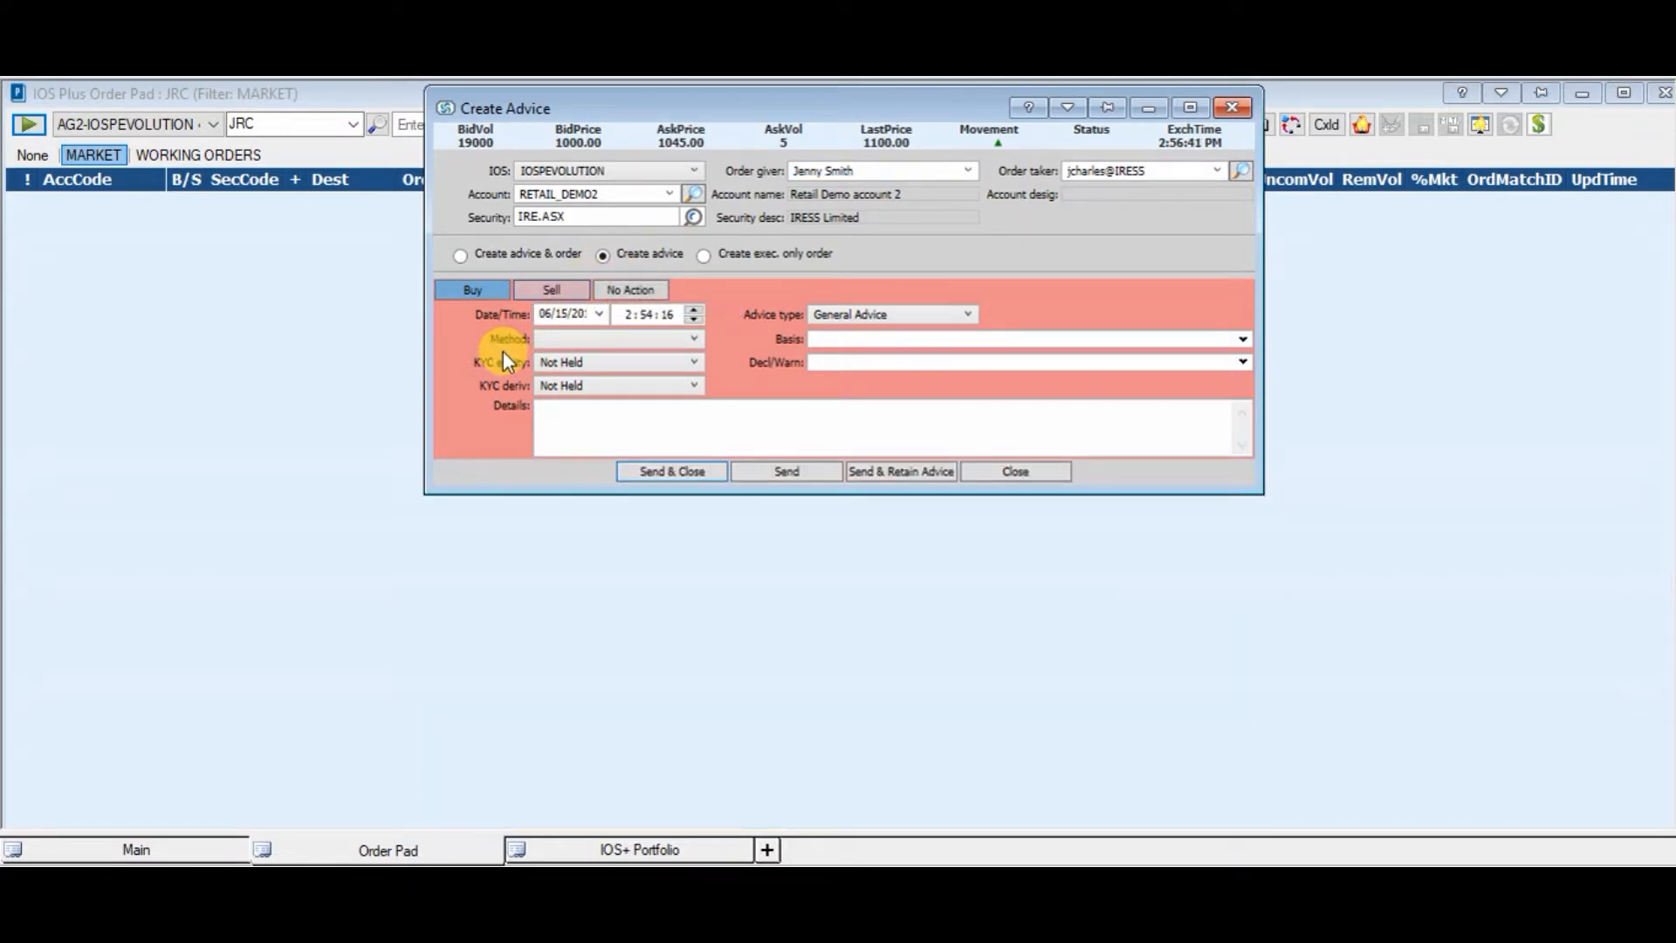
pyautogui.click(706, 254)
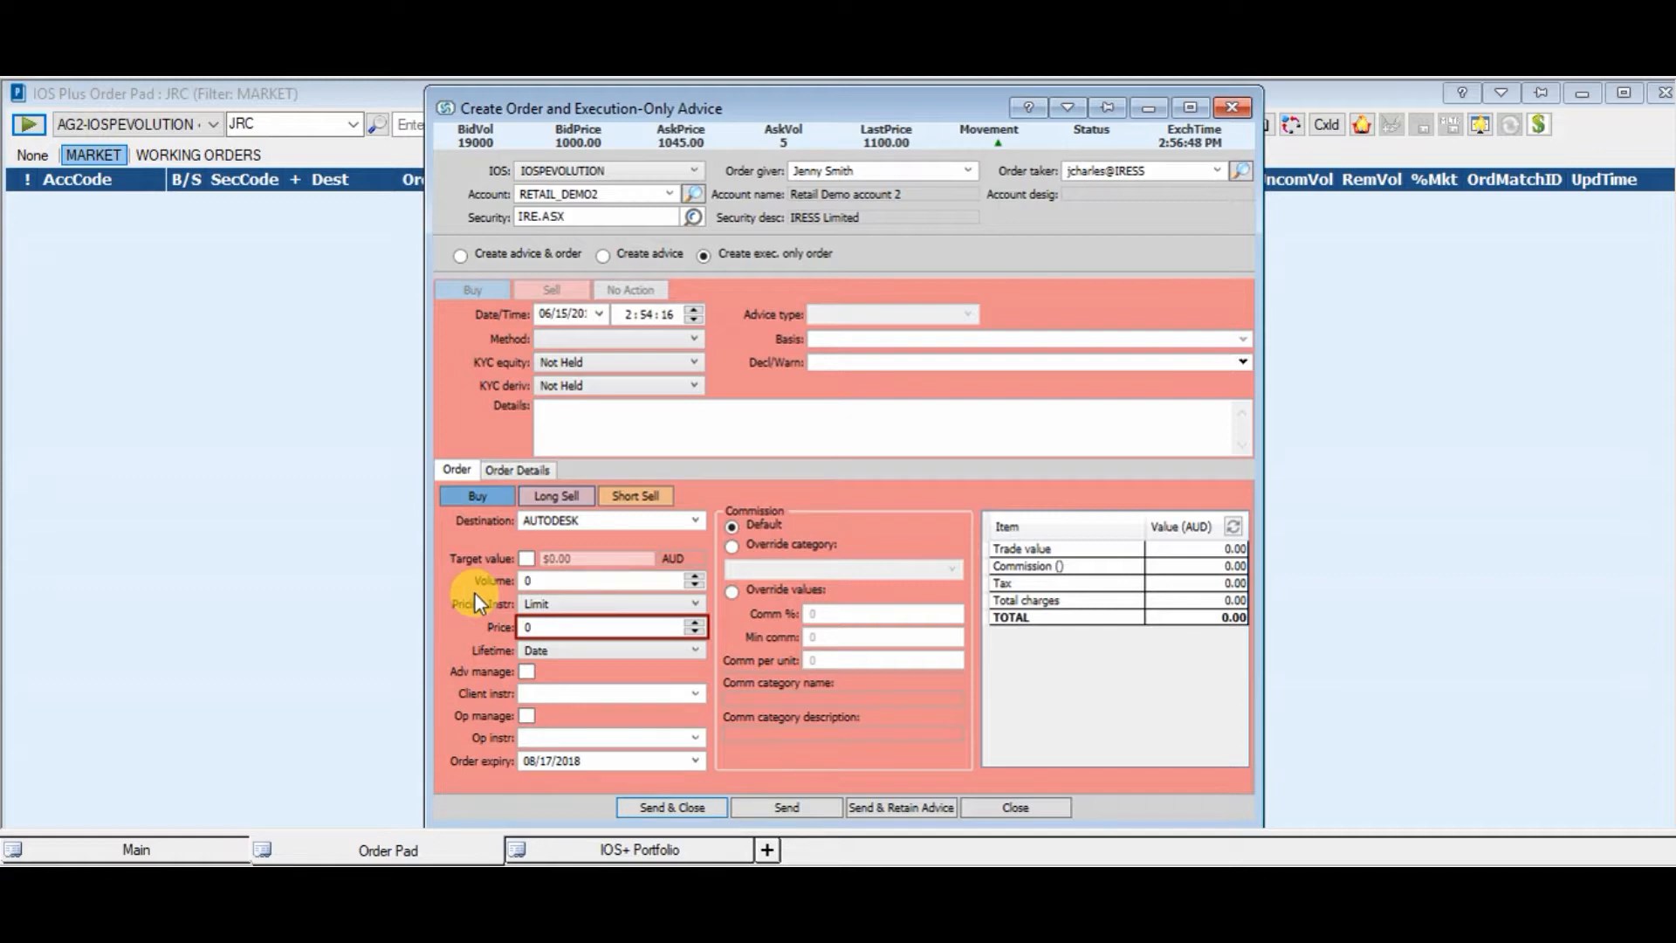
pyautogui.click(461, 255)
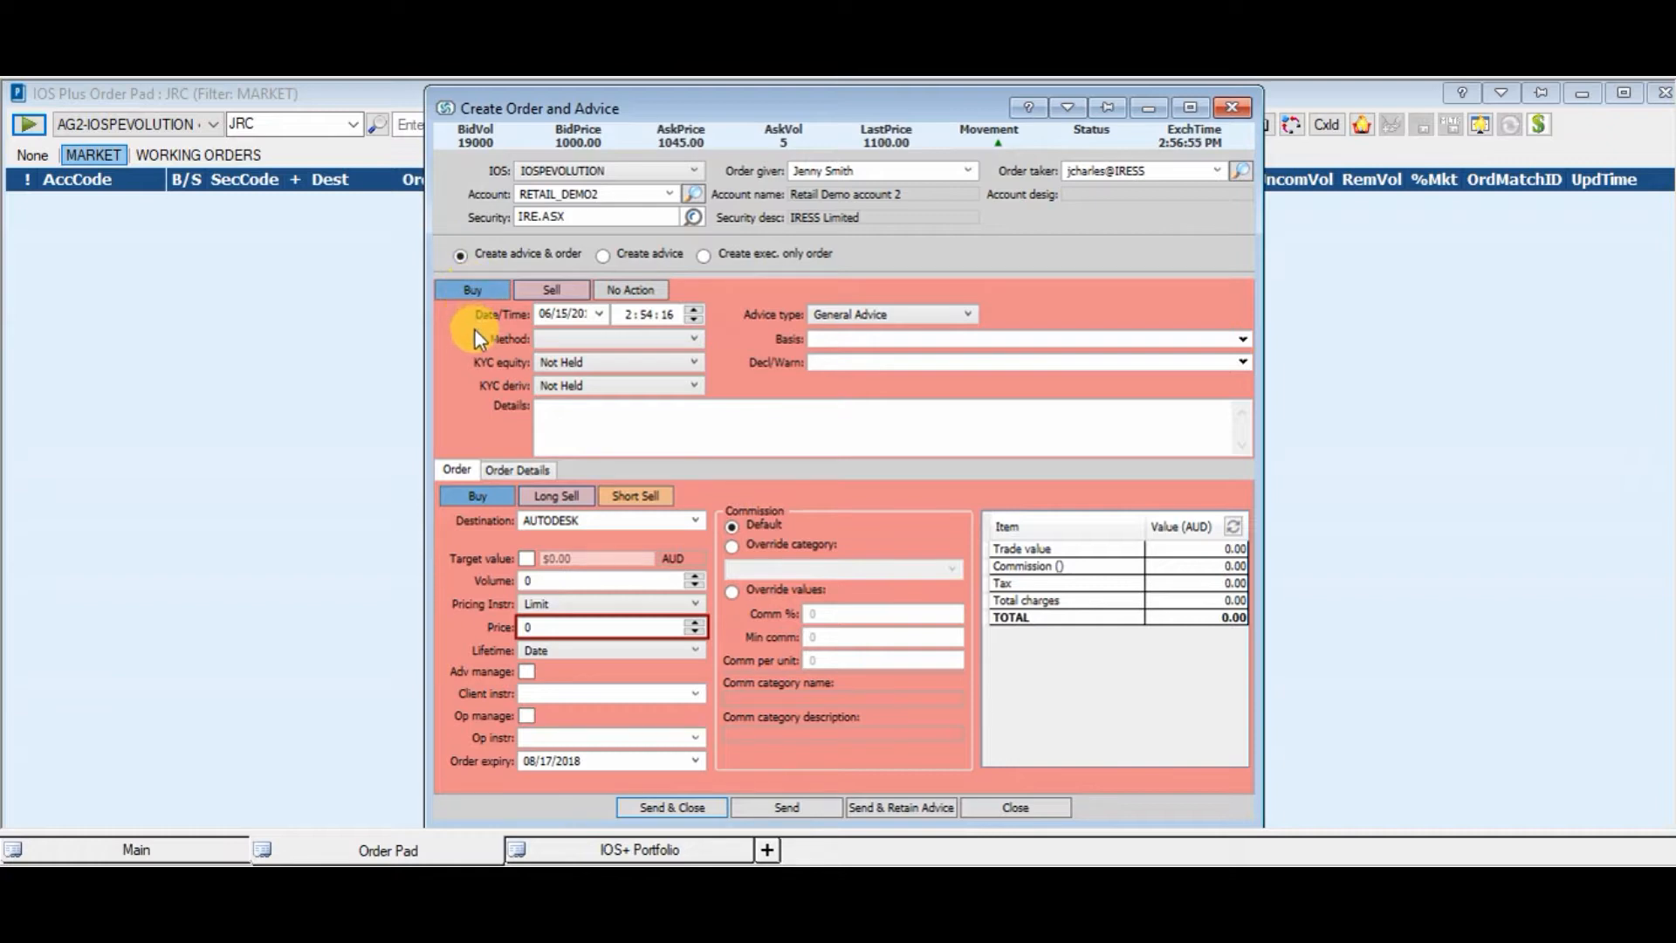
# - Set the advice method to Phone and its basis to Dividend cover
pyautogui.click(696, 340)
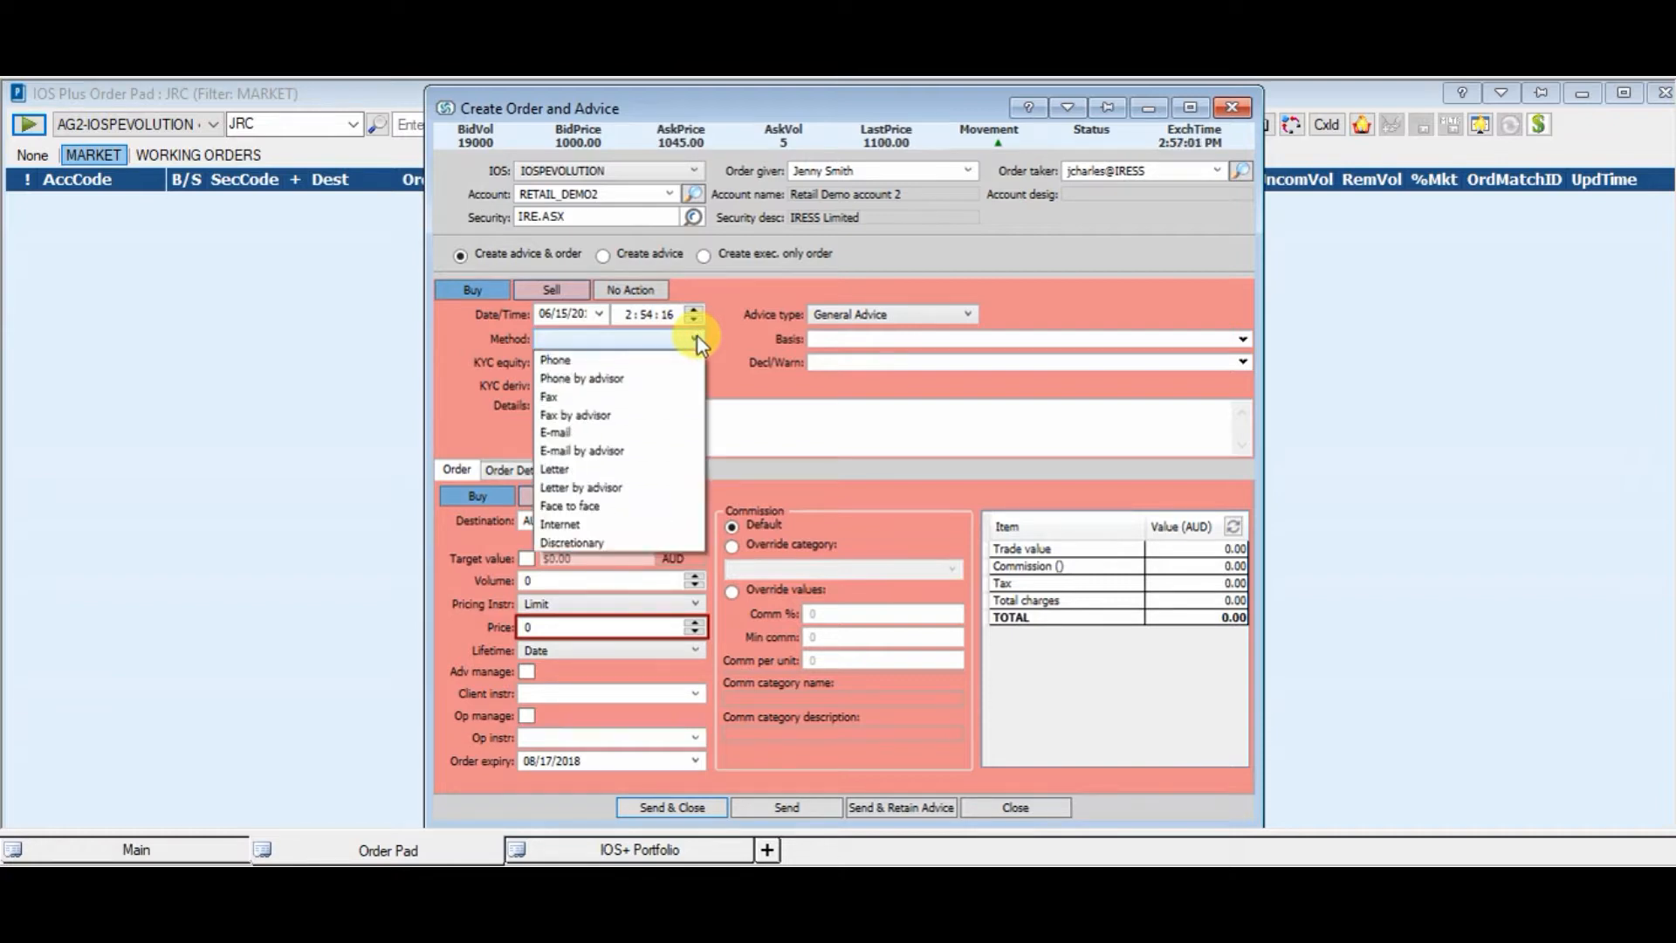
pyautogui.click(691, 361)
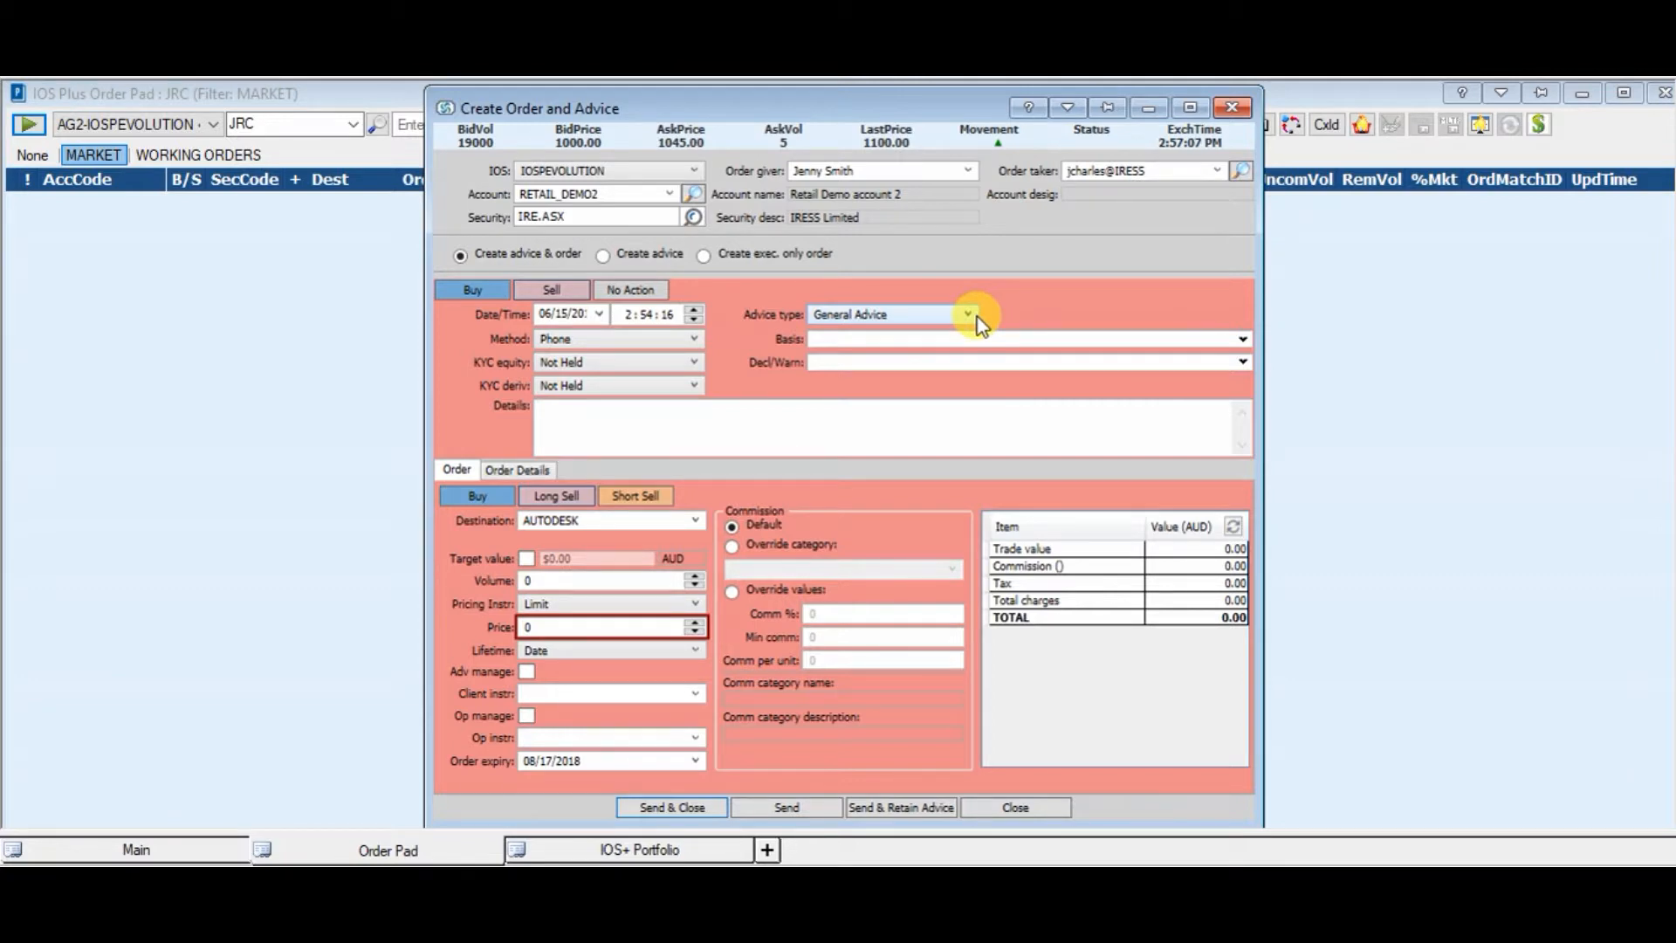
pyautogui.click(1244, 342)
pyautogui.click(1209, 378)
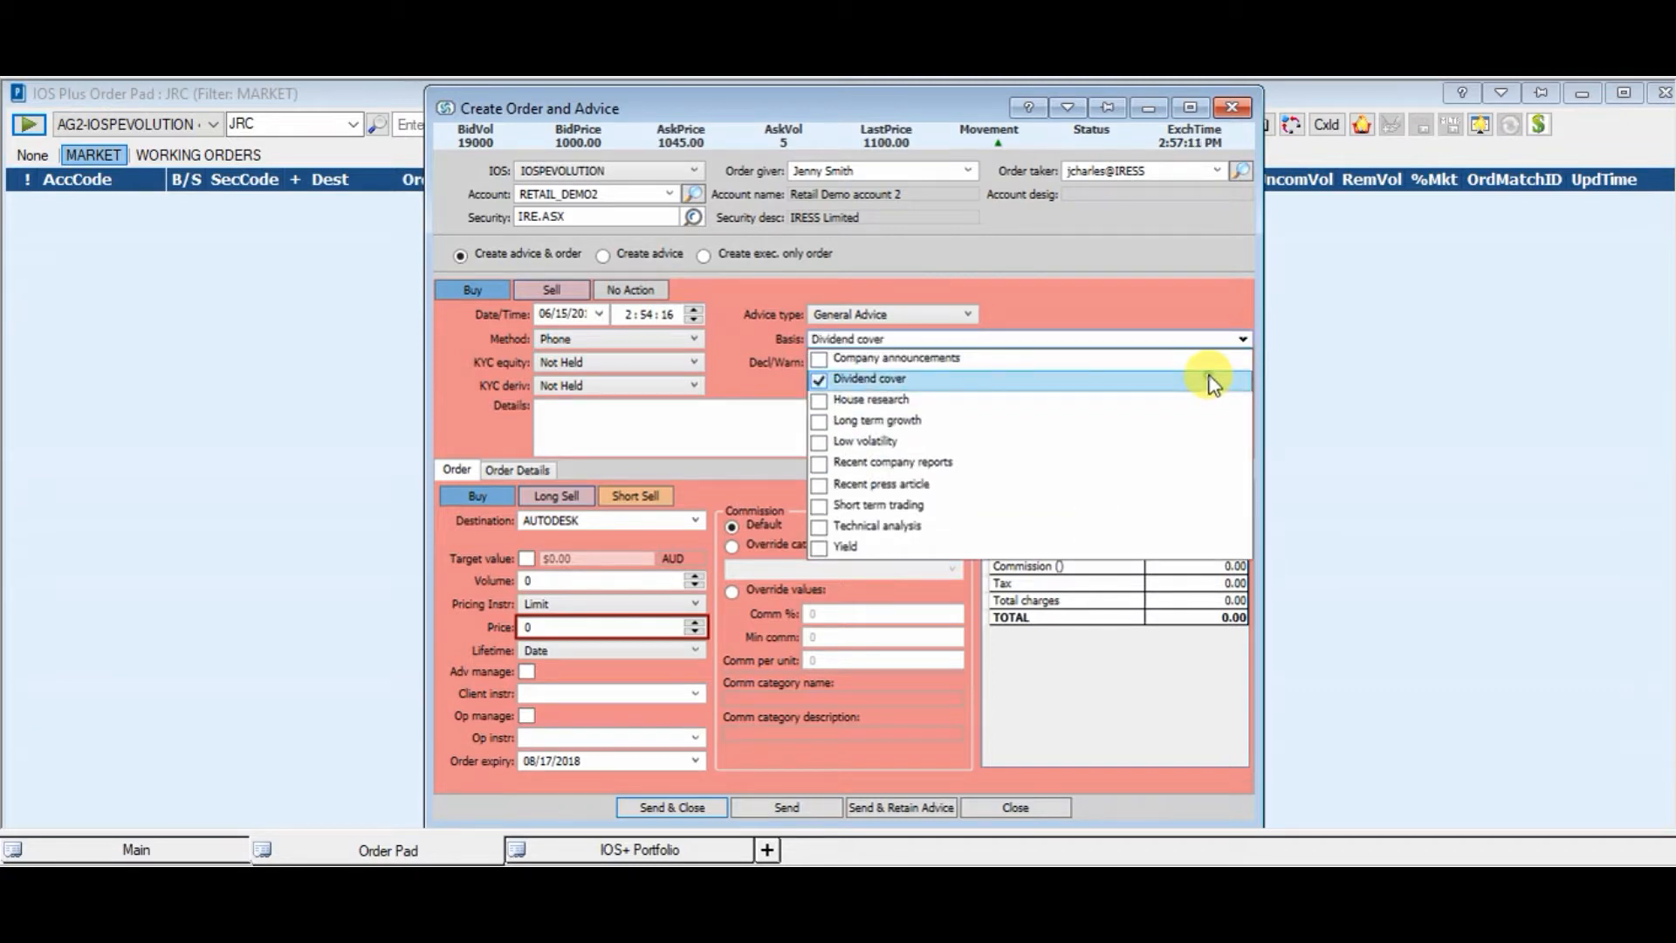
pyautogui.click(1196, 304)
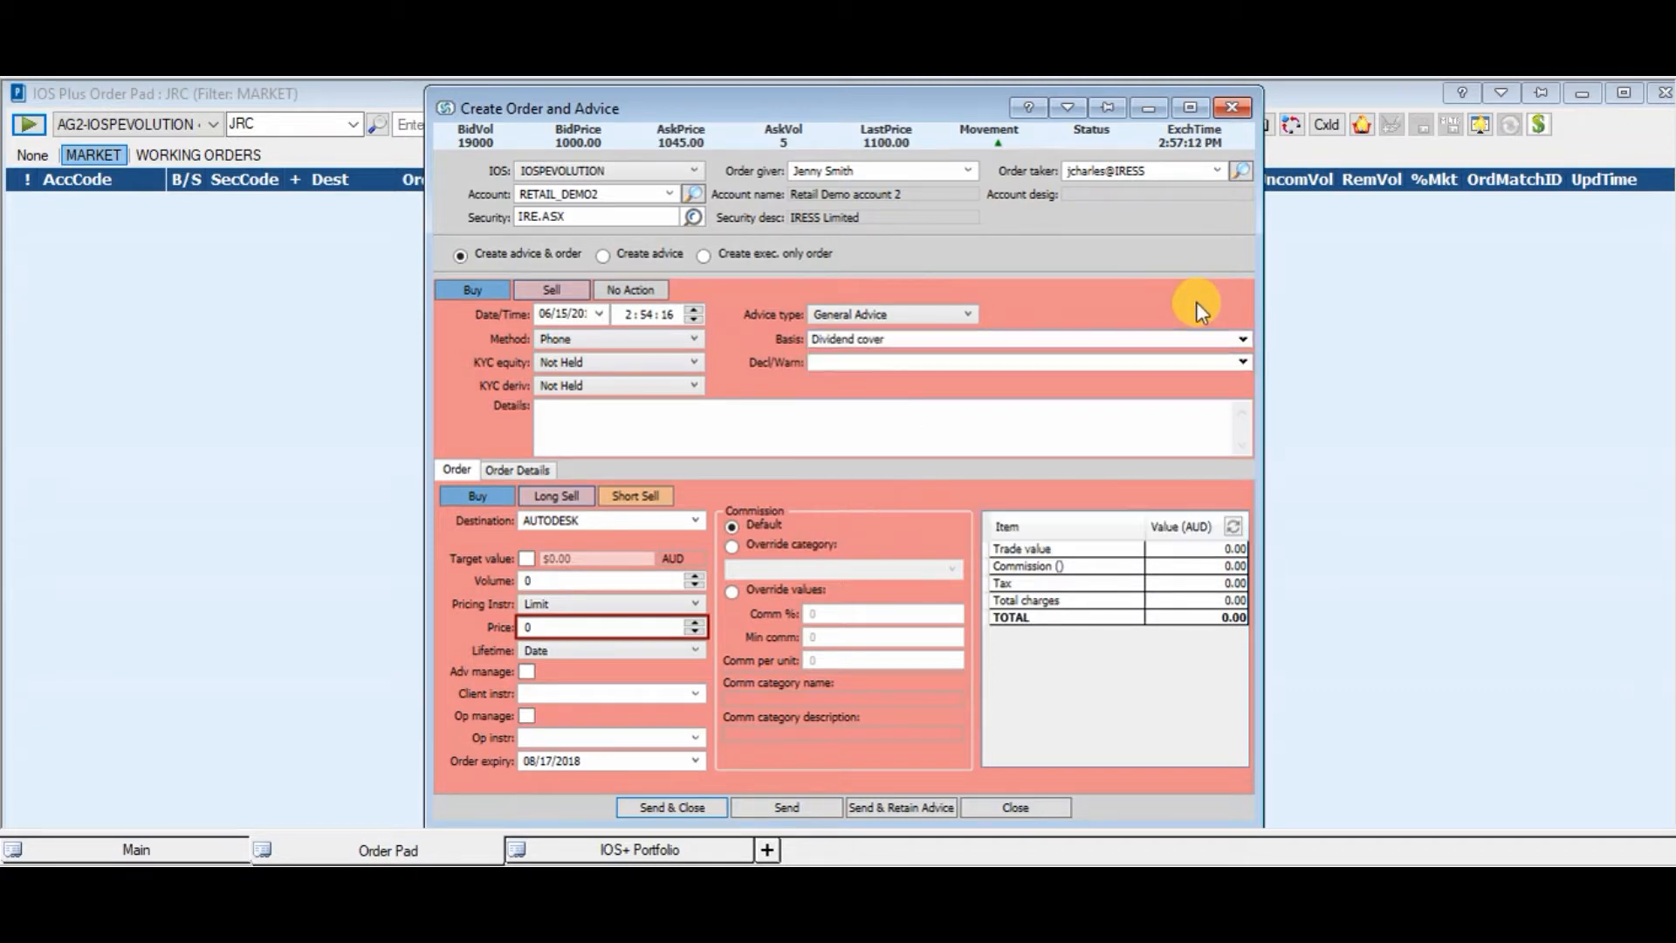
# - Set the advice declaration to Advisor material interest and enter "test" as the details
pyautogui.click(1241, 360)
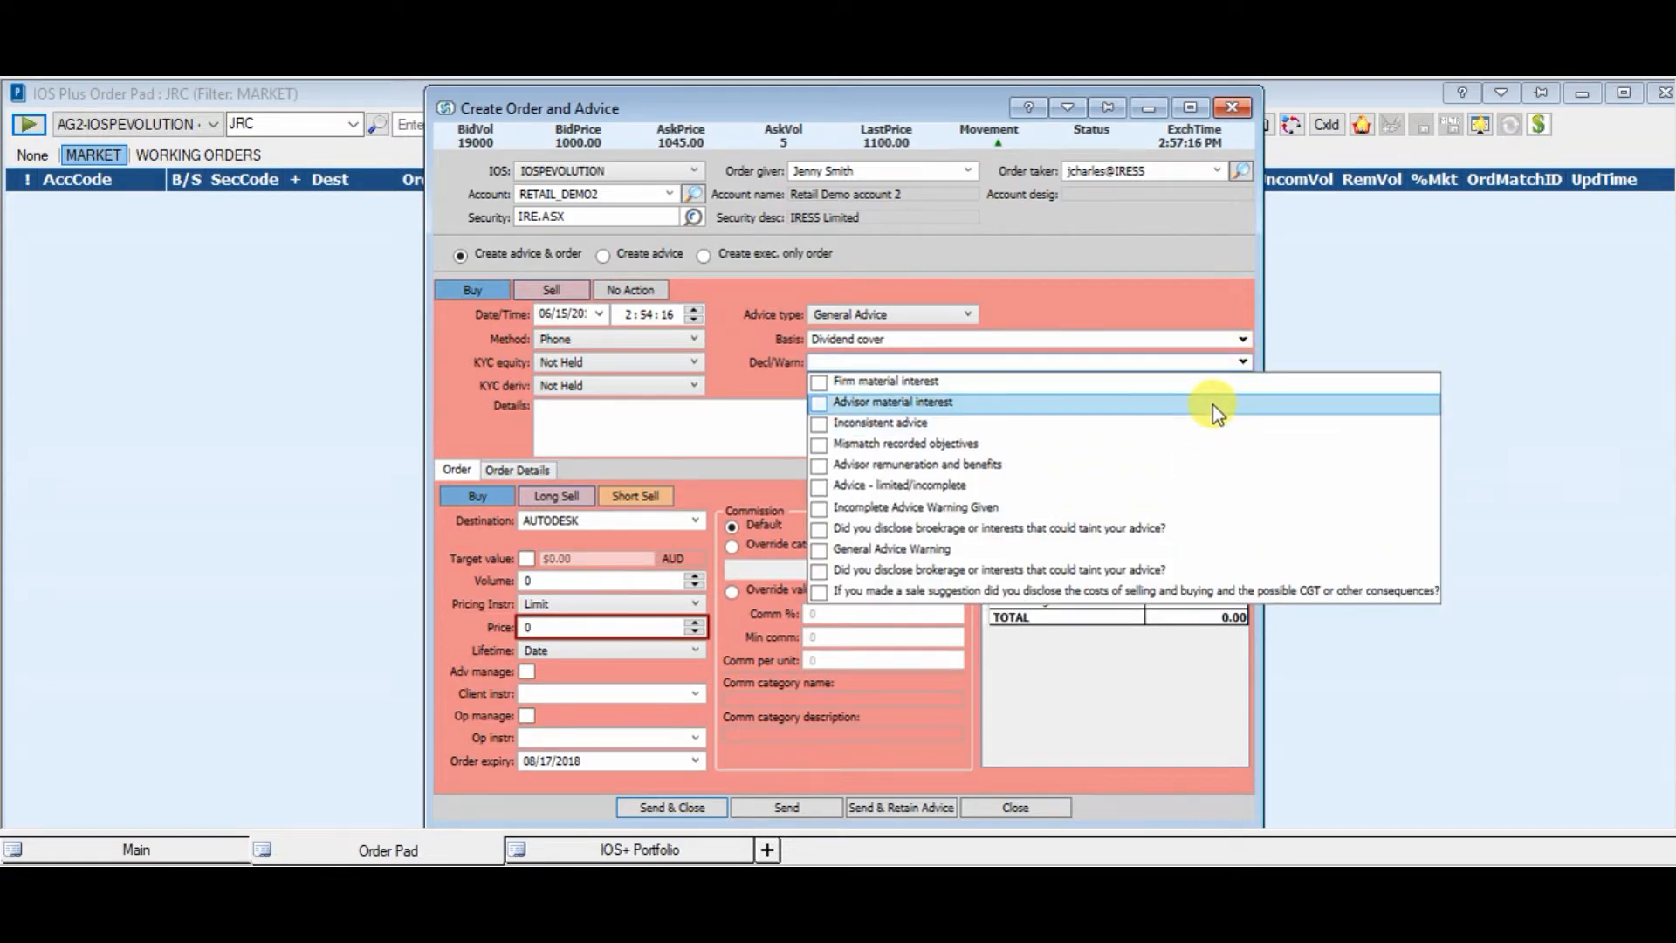
pyautogui.click(1213, 403)
pyautogui.click(609, 426)
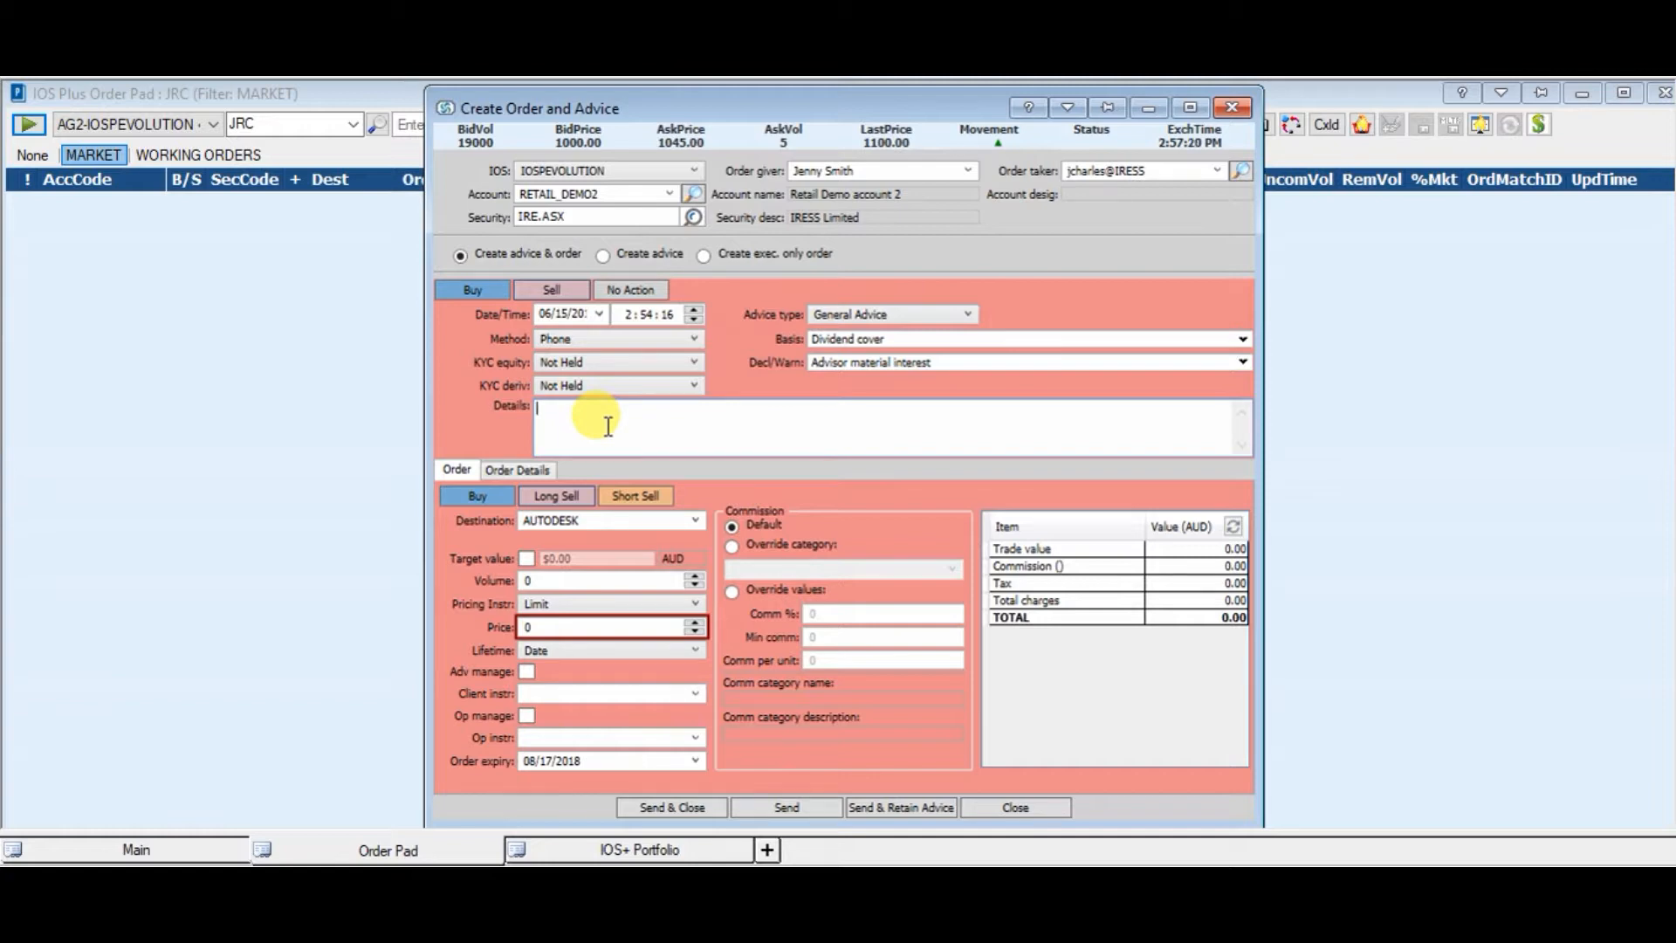
pyautogui.write('test')
pyautogui.click(479, 511)
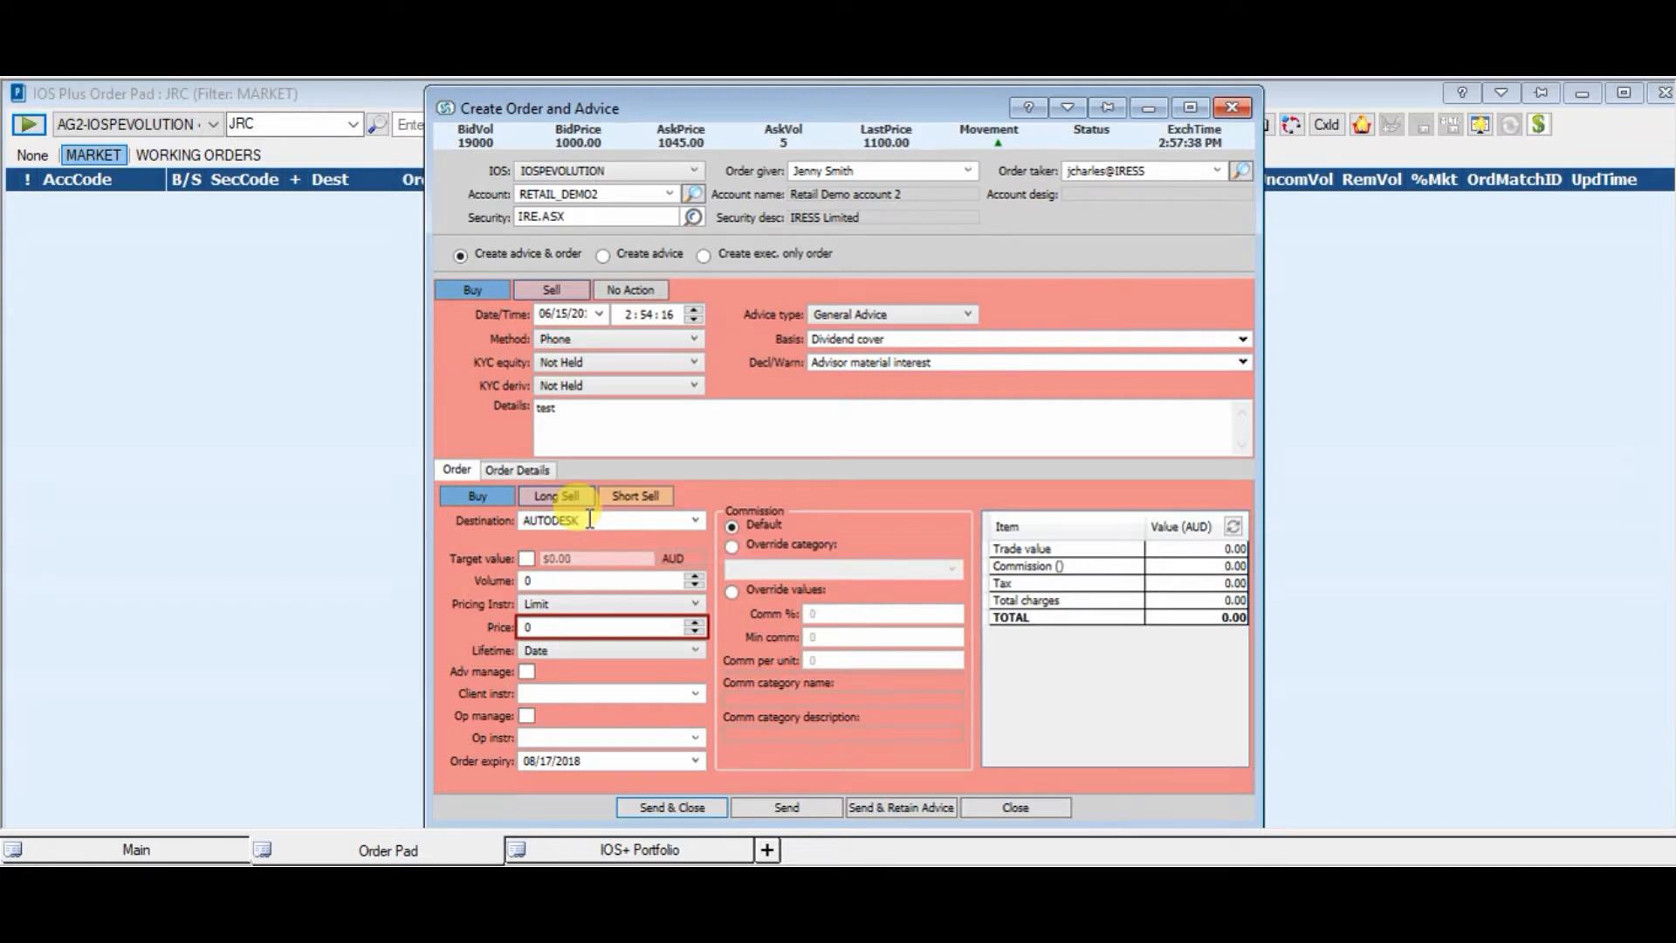
# - Give the order a volume of 100 without a target value, using Limit pricing at 1100
pyautogui.click(527, 558)
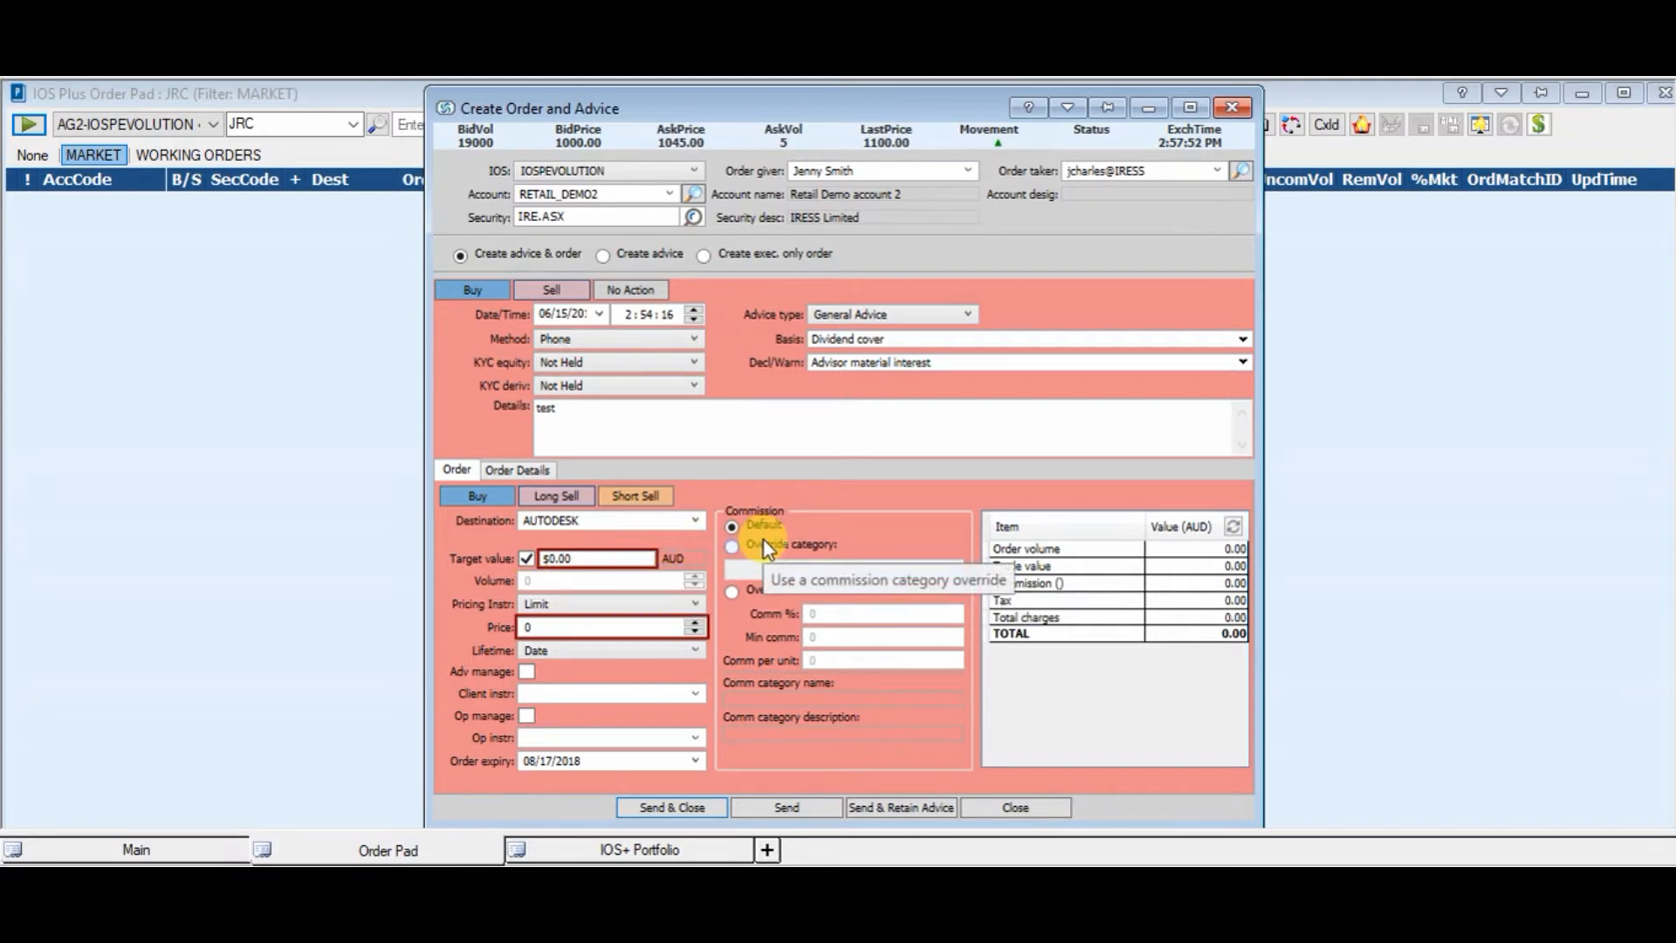
pyautogui.click(526, 558)
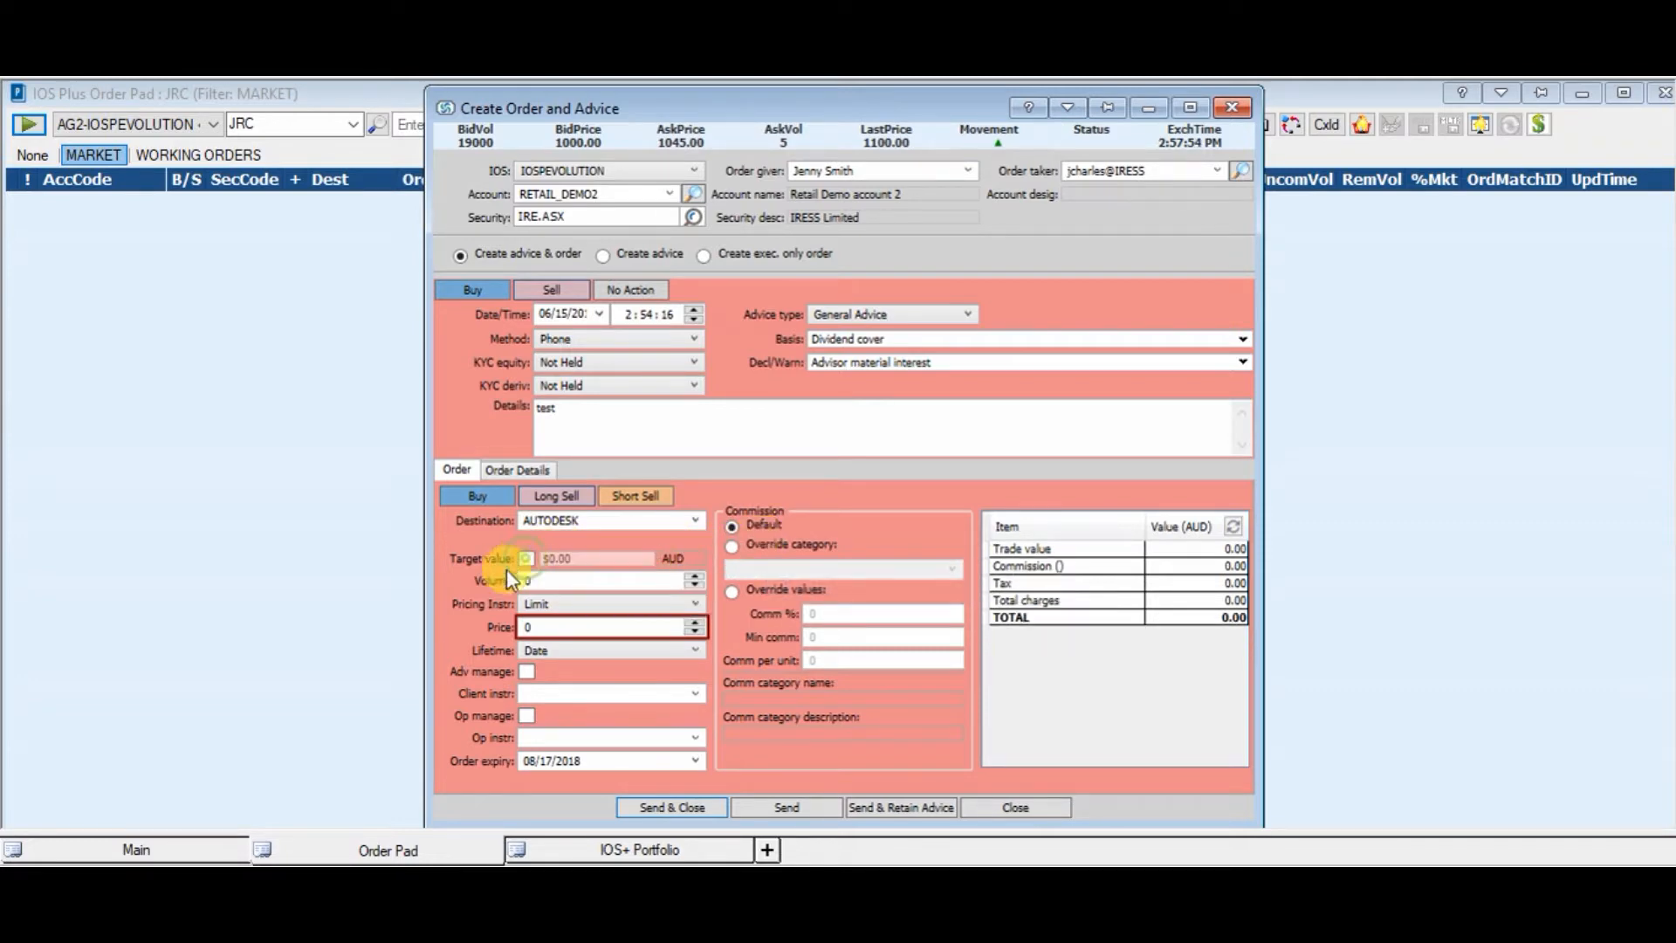
pyautogui.click(524, 580)
pyautogui.click(559, 606)
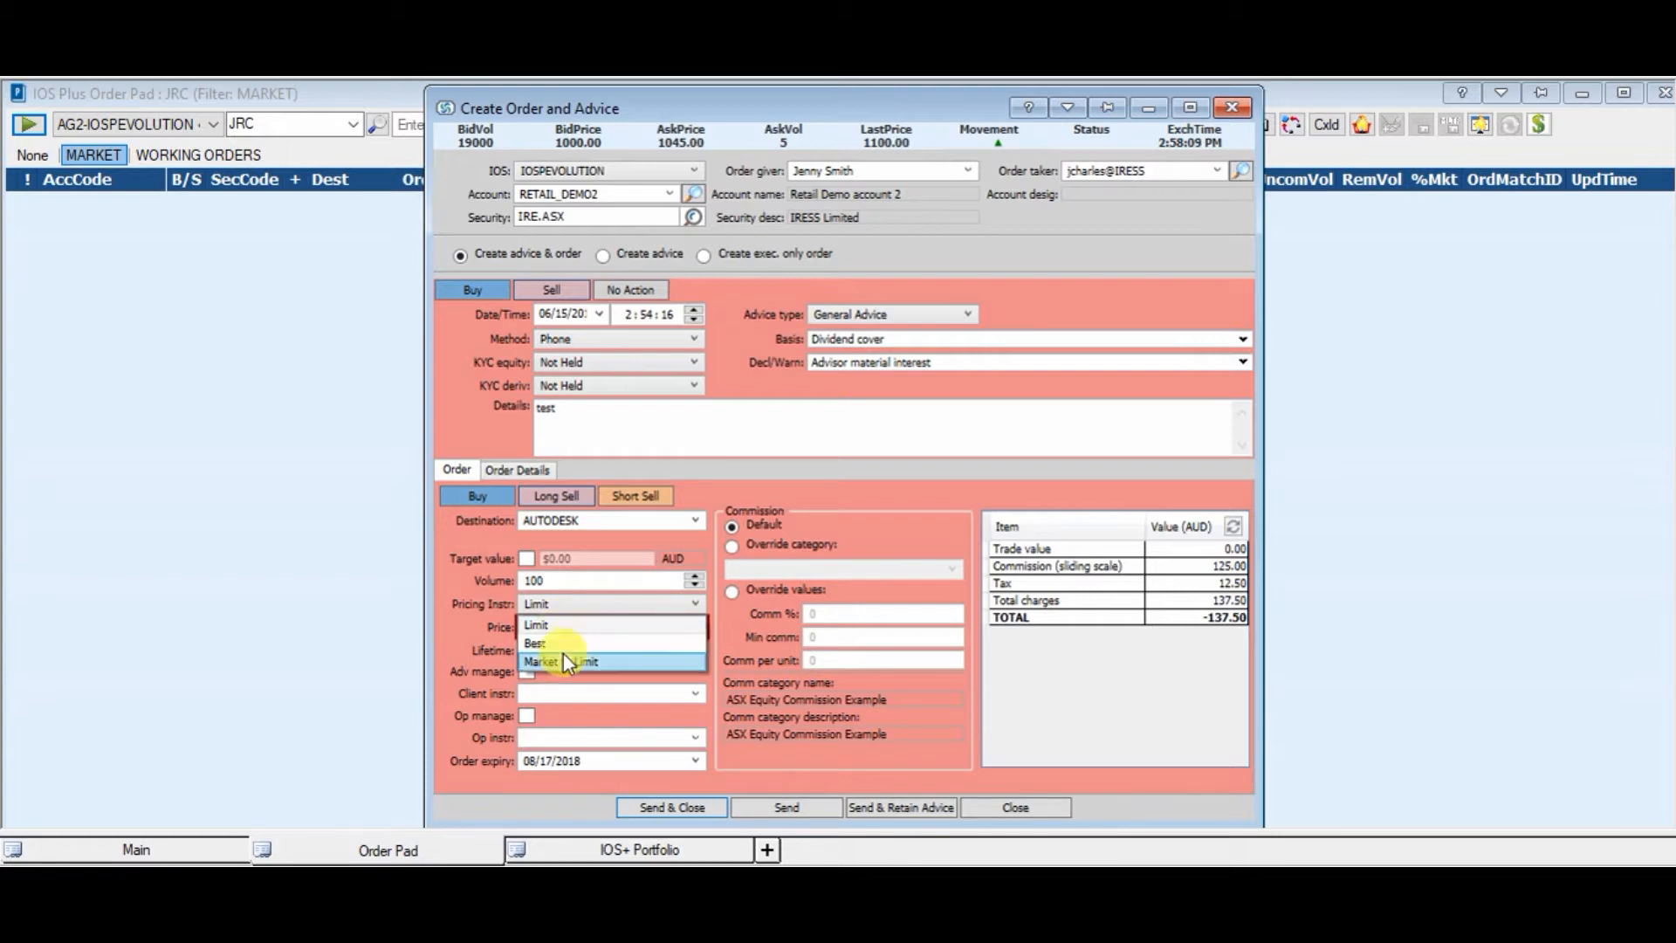
pyautogui.click(522, 625)
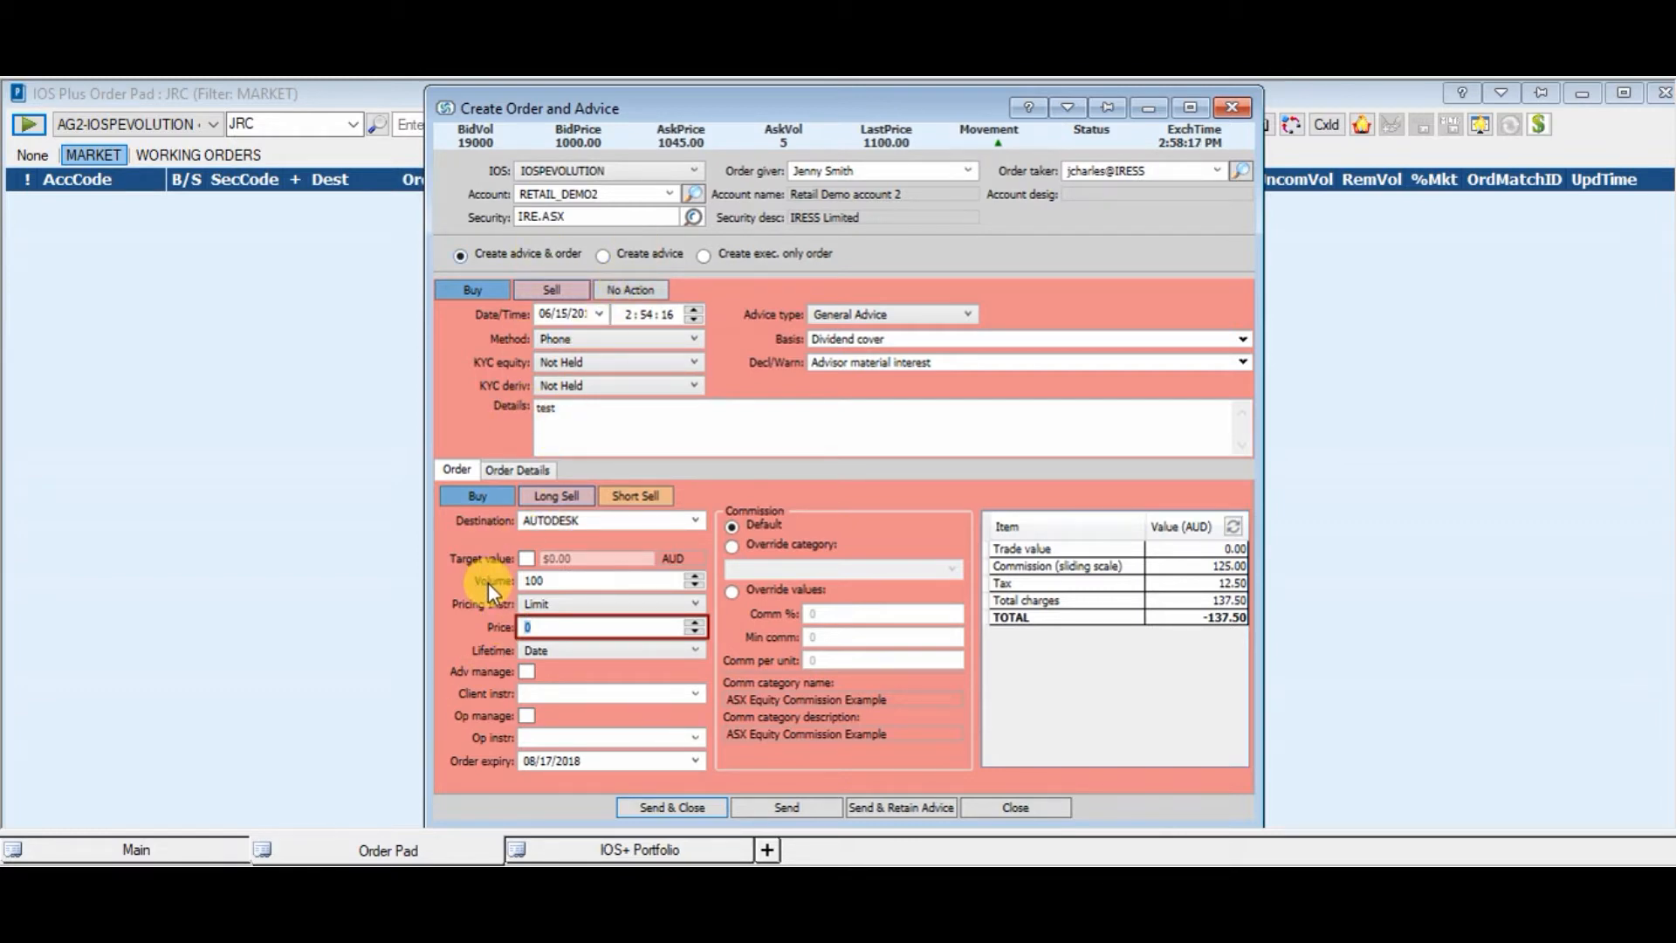
pyautogui.write('100')
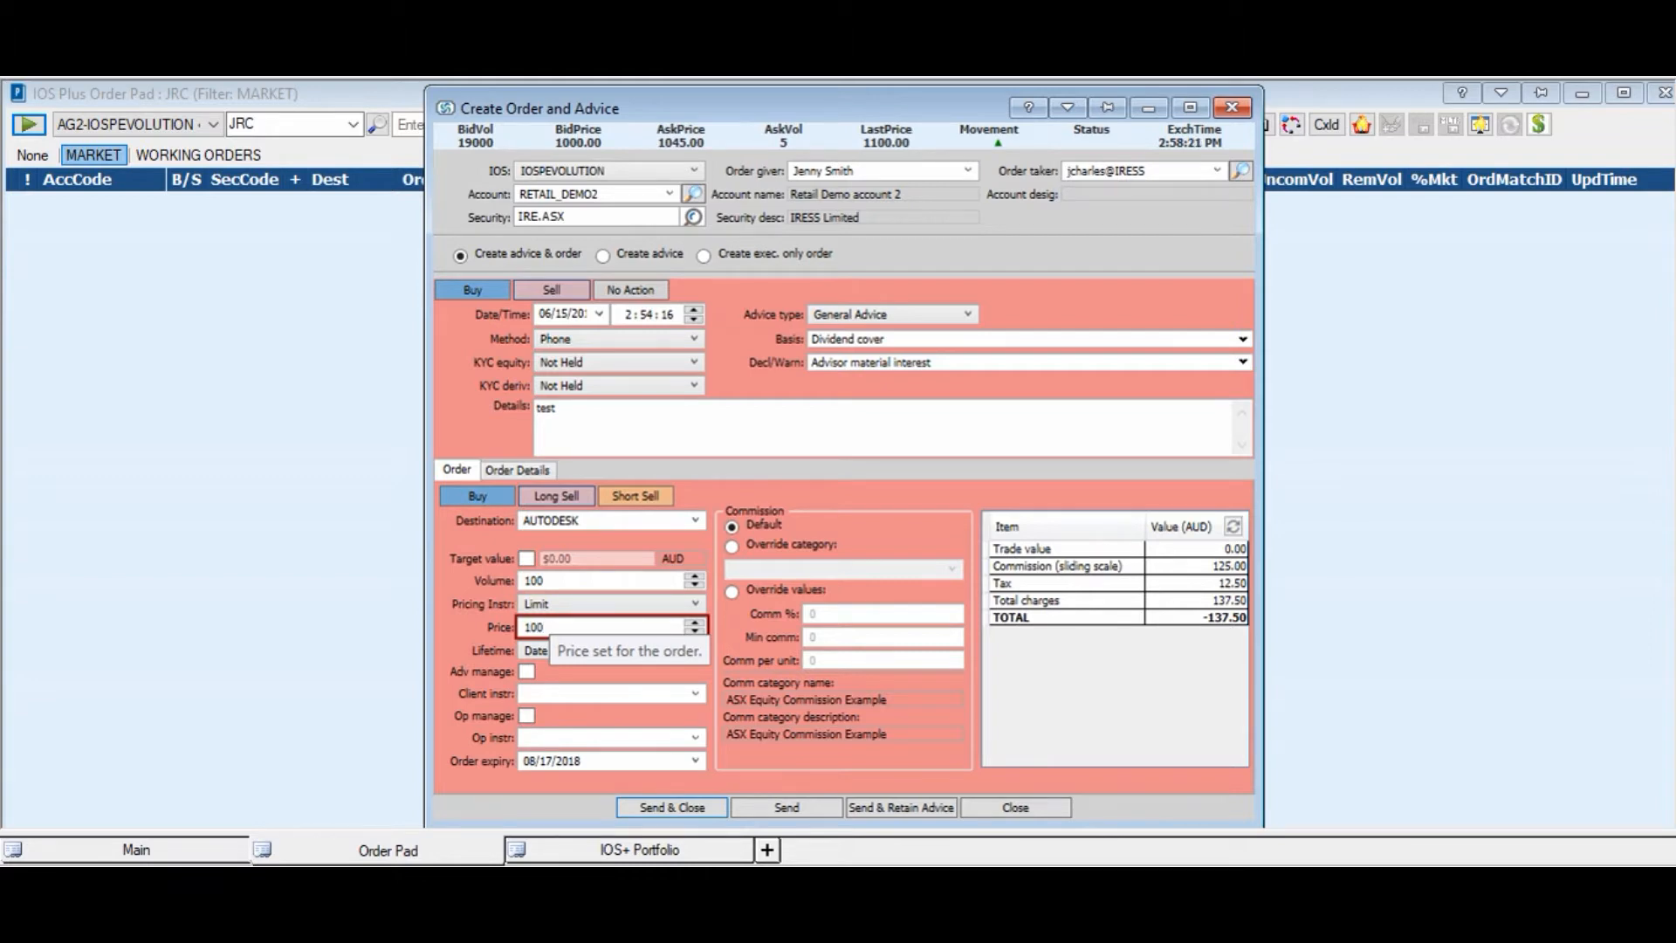
pyautogui.press('BackSpace')
pyautogui.press('BackSpace')
pyautogui.write('100')
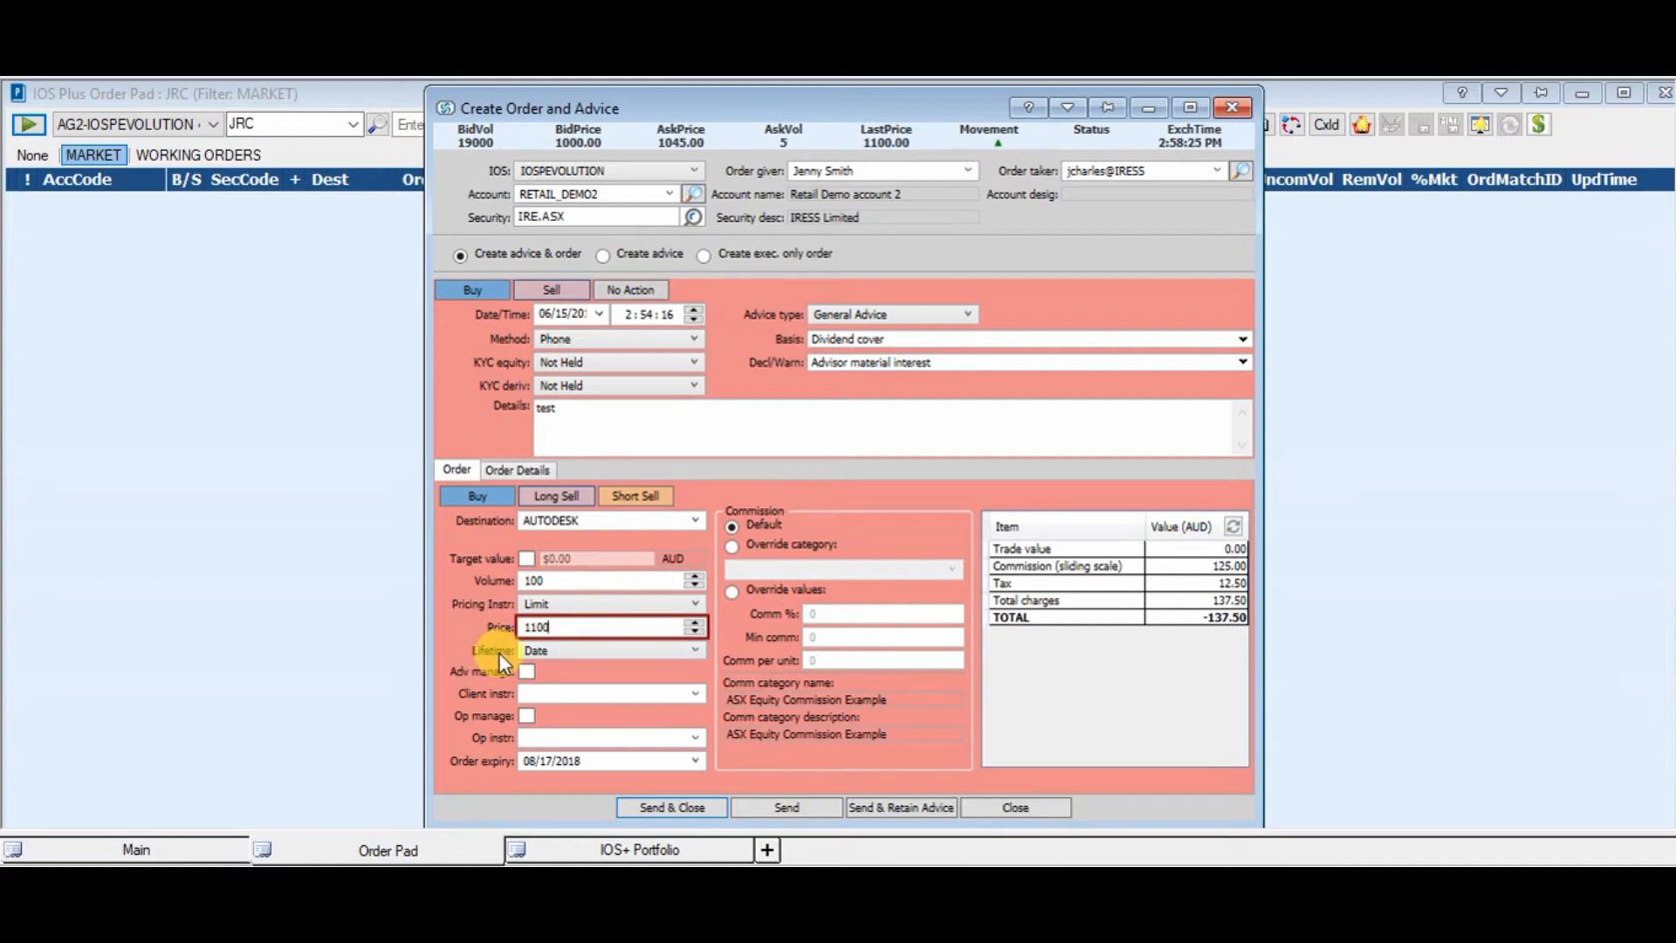
# - Look through the order lifetime options and the commission override category choices, ending on the Default commission
pyautogui.click(552, 651)
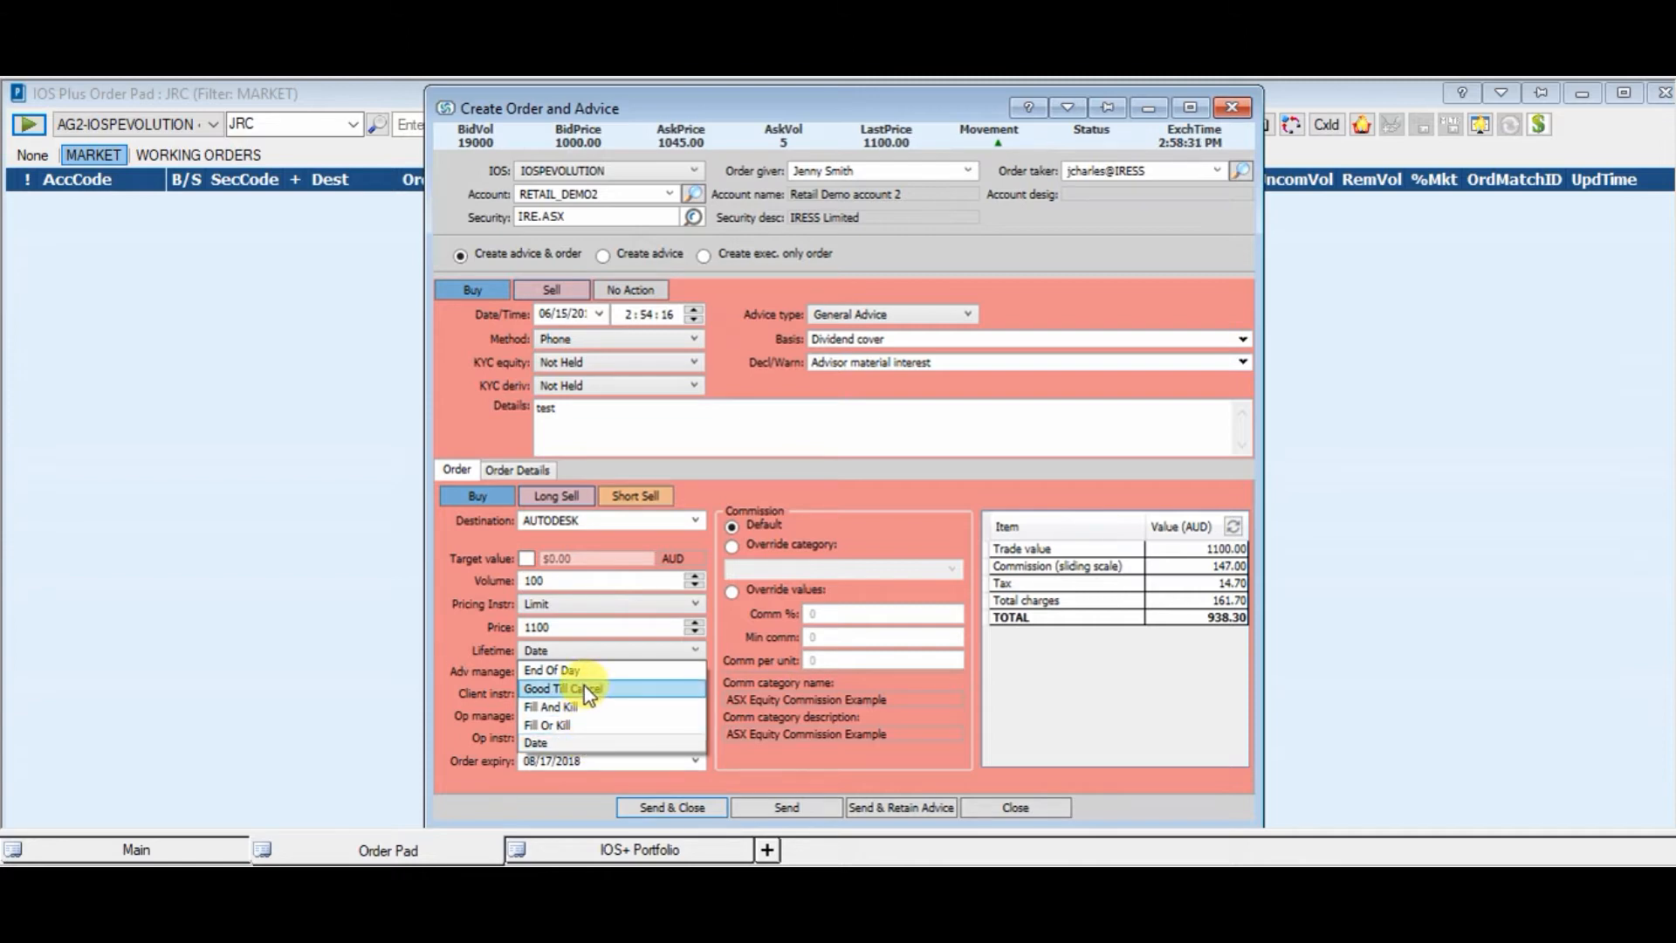
pyautogui.click(500, 690)
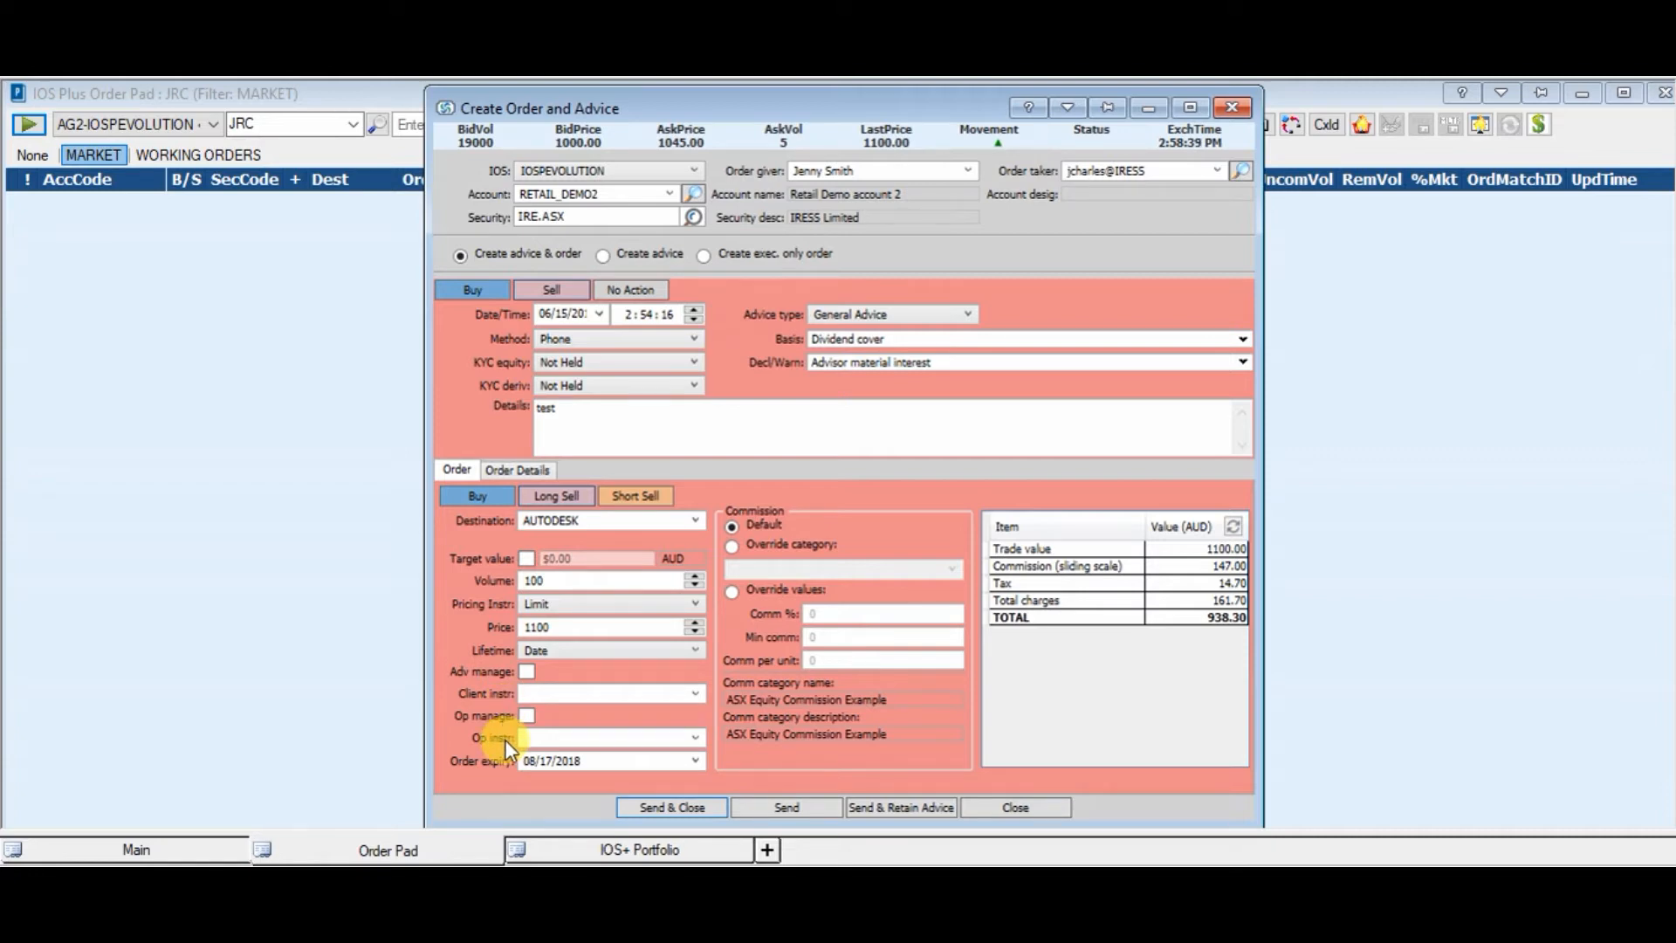
pyautogui.click(732, 545)
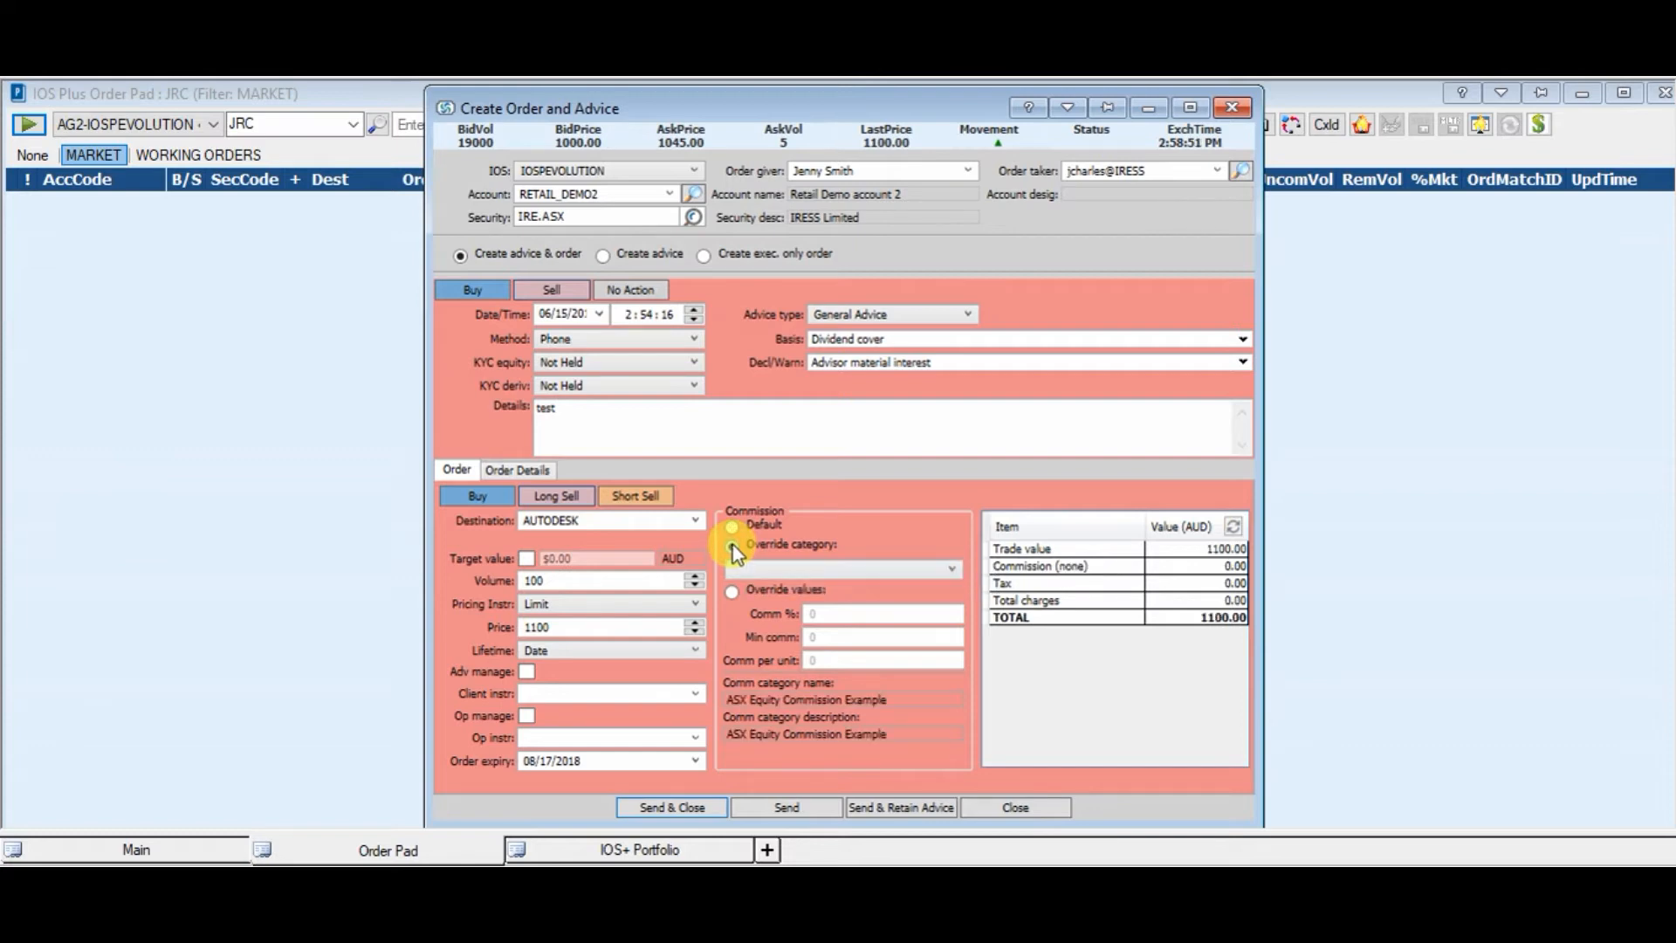
pyautogui.click(946, 571)
pyautogui.click(941, 546)
pyautogui.click(783, 527)
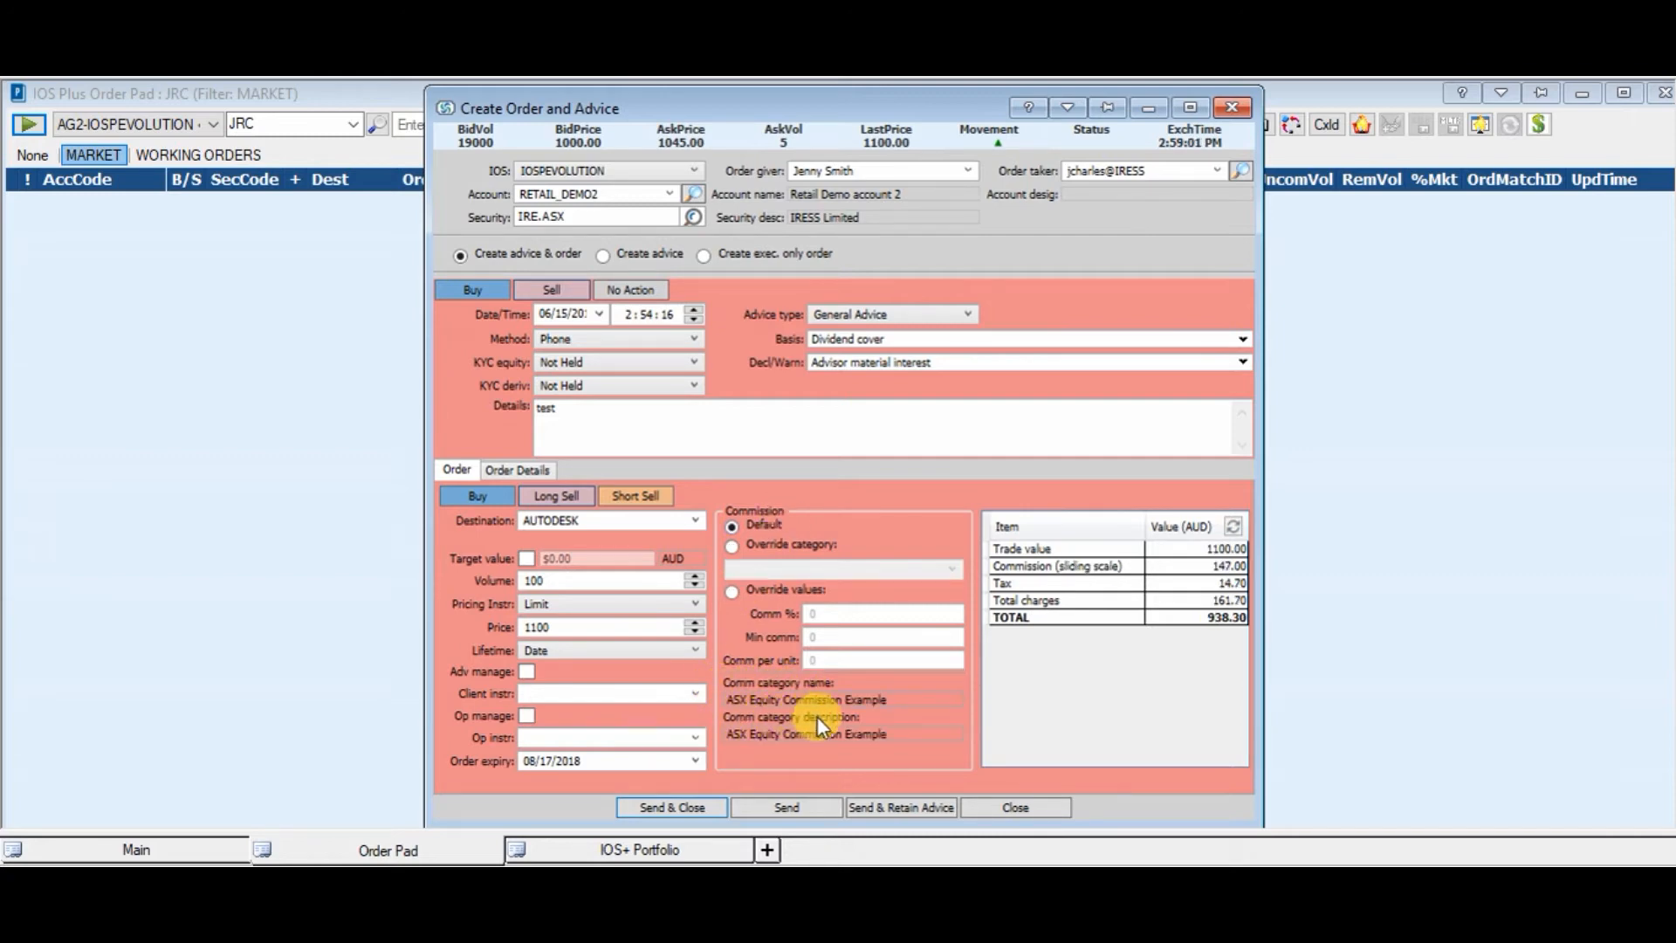
# - Review the additional order details, including settlement and execution instructions, and return to the main order fields
pyautogui.click(535, 471)
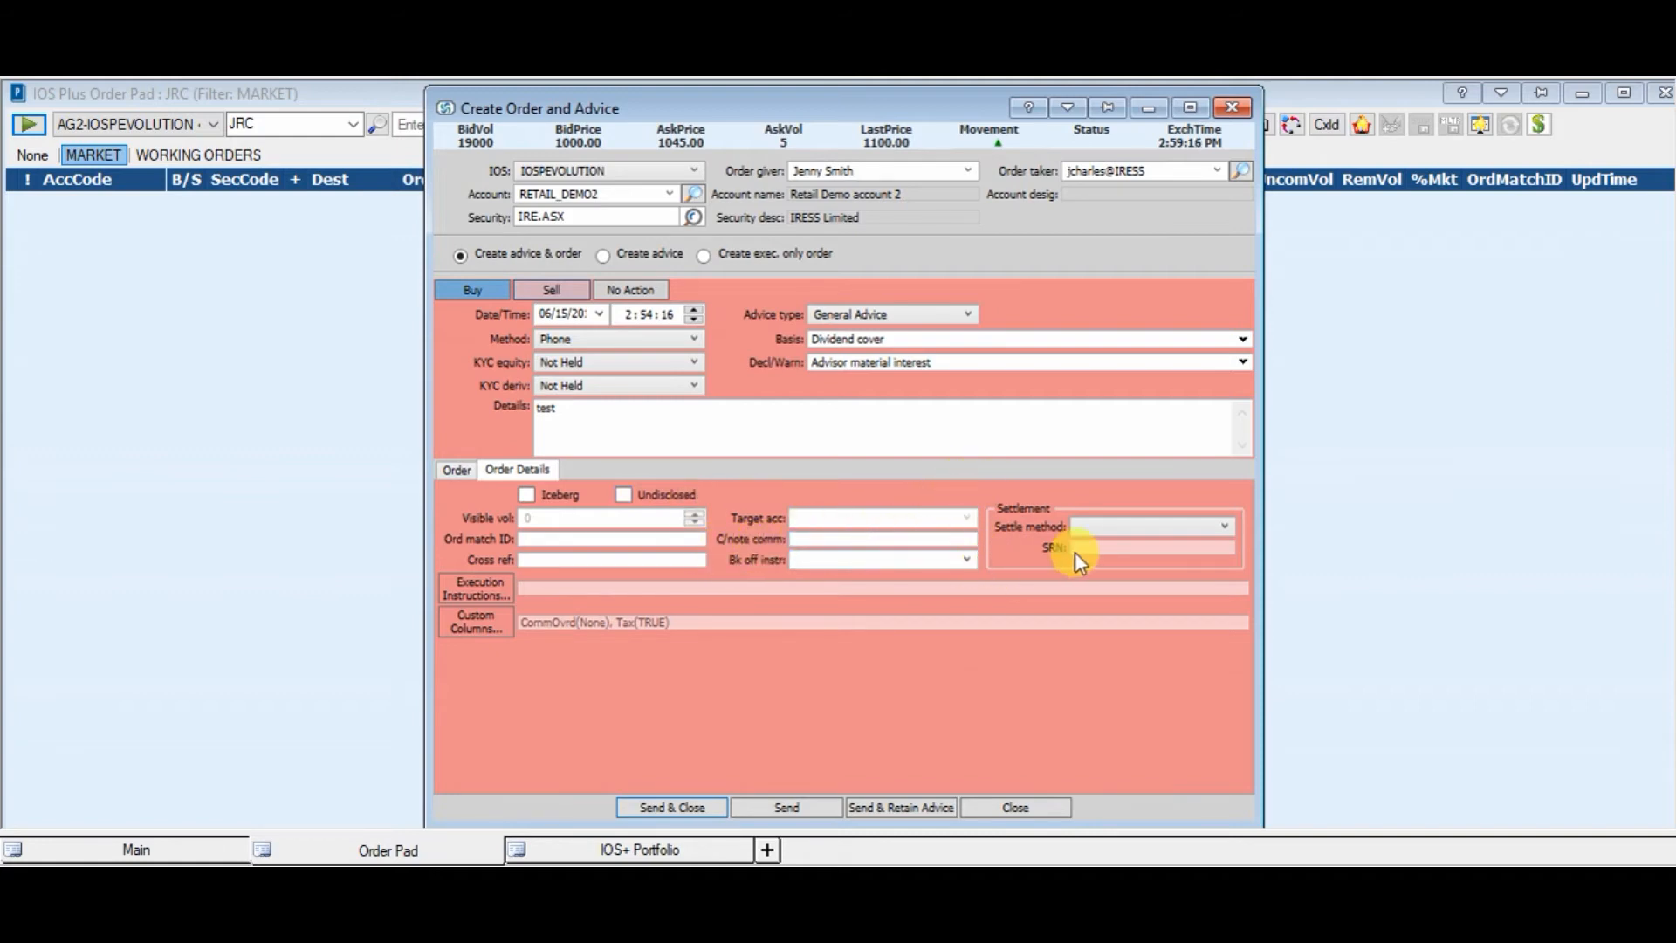
pyautogui.click(448, 468)
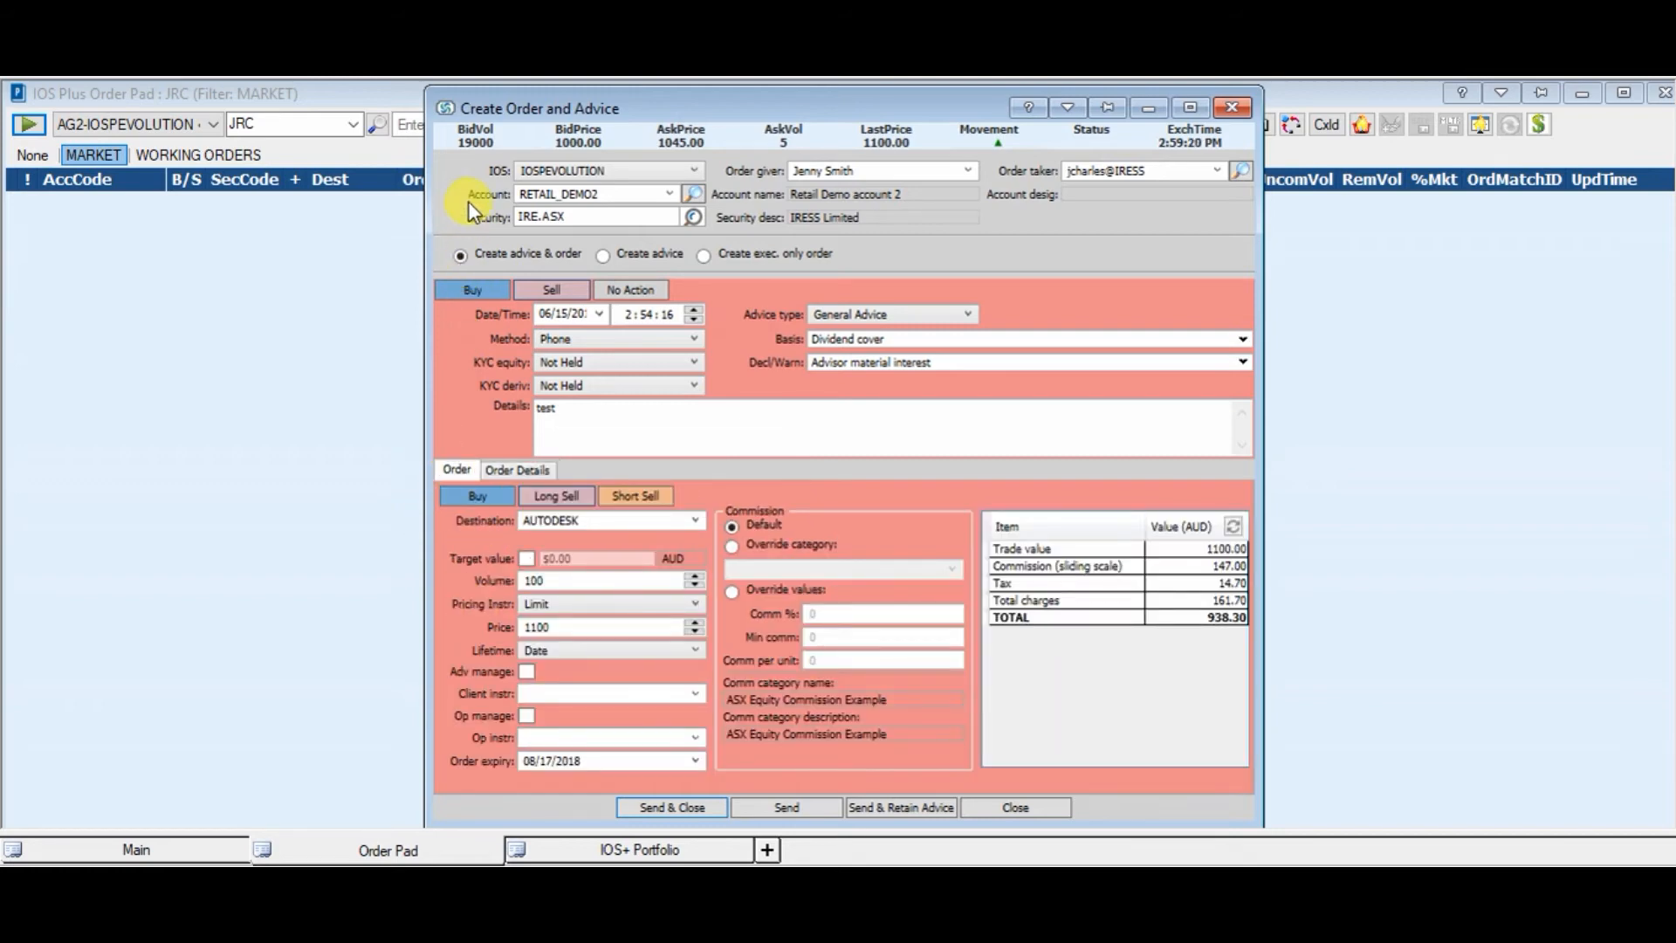